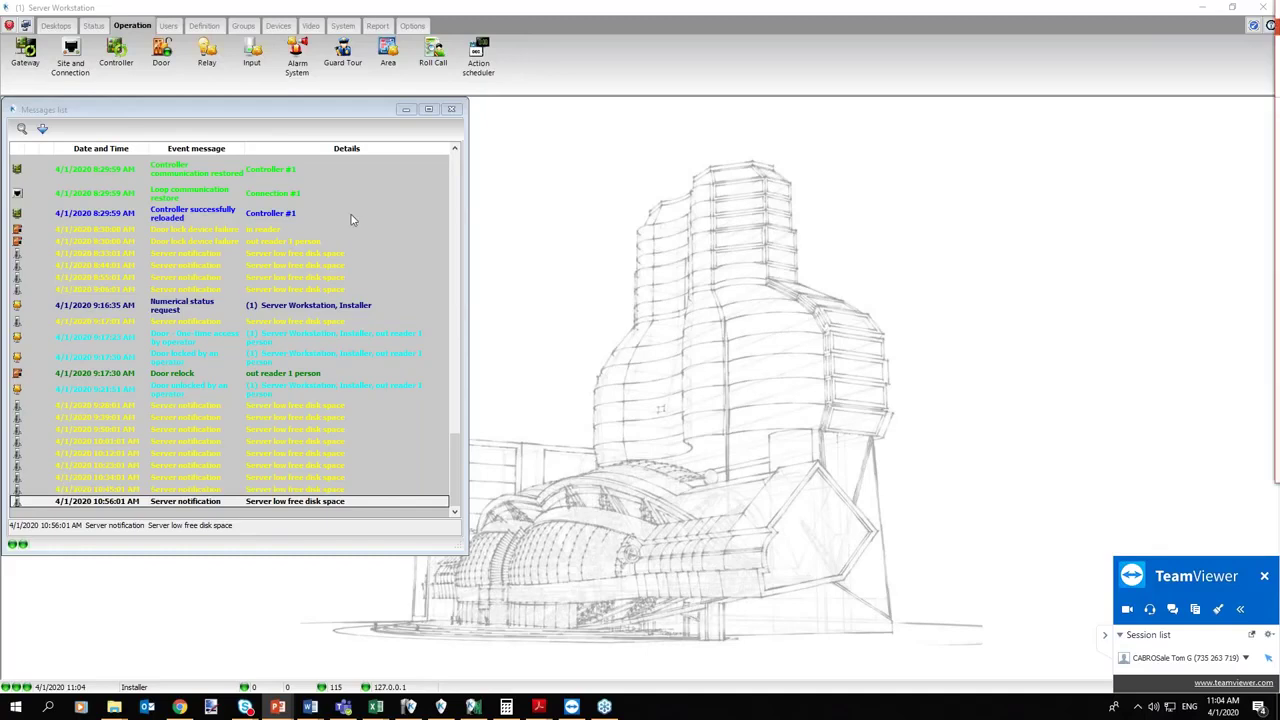
Switch to the PowerPoint presentation, maximize its window, select the first slide and bring up the slide show options
{"action": "key", "text": "alt+Tab"}
{"action": "left_click_drag", "start_coordinate": [399, 215], "coordinate": [435, 215]}
{"action": "double_click", "coordinate": [435, 212]}
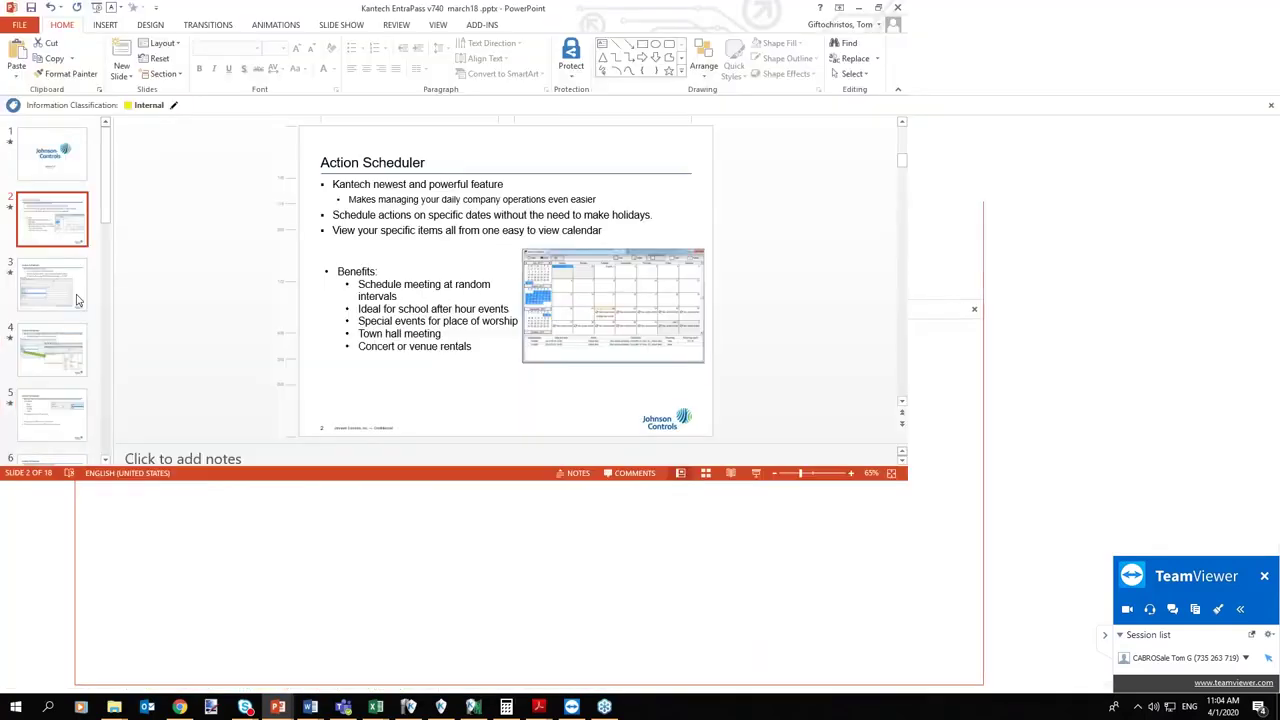
{"action": "left_click", "coordinate": [93, 183]}
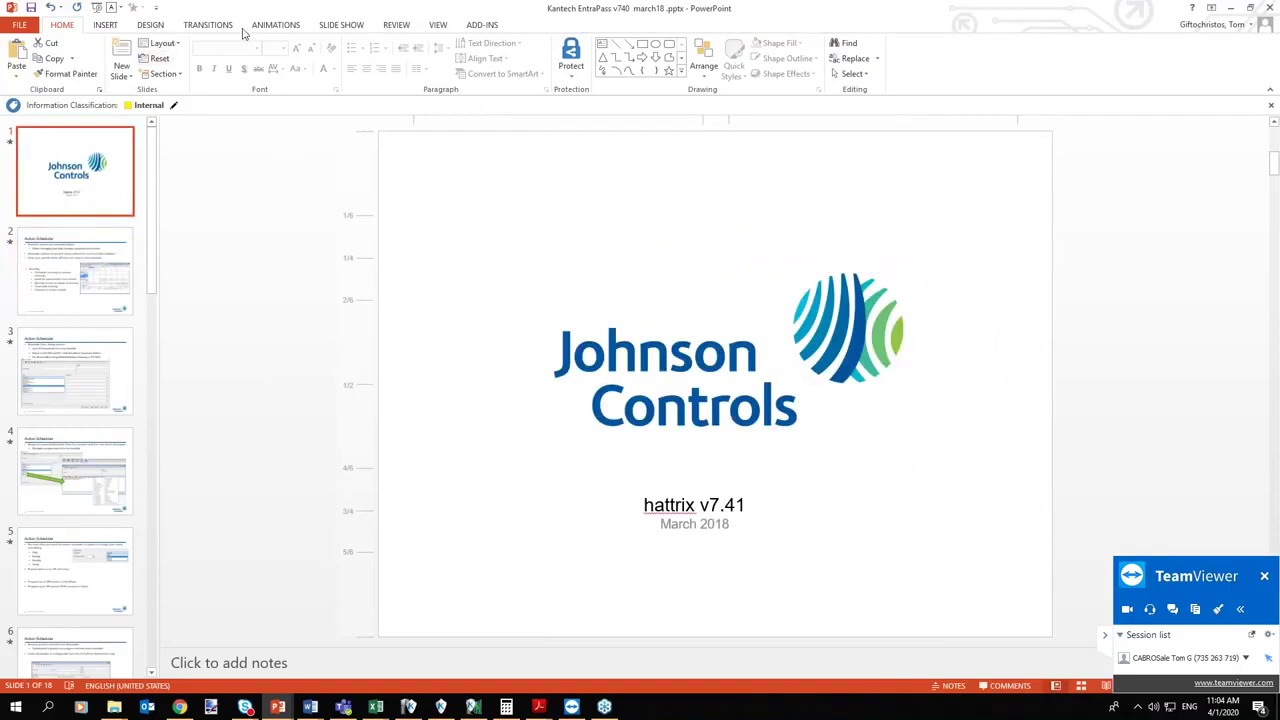
{"action": "left_click", "coordinate": [350, 25]}
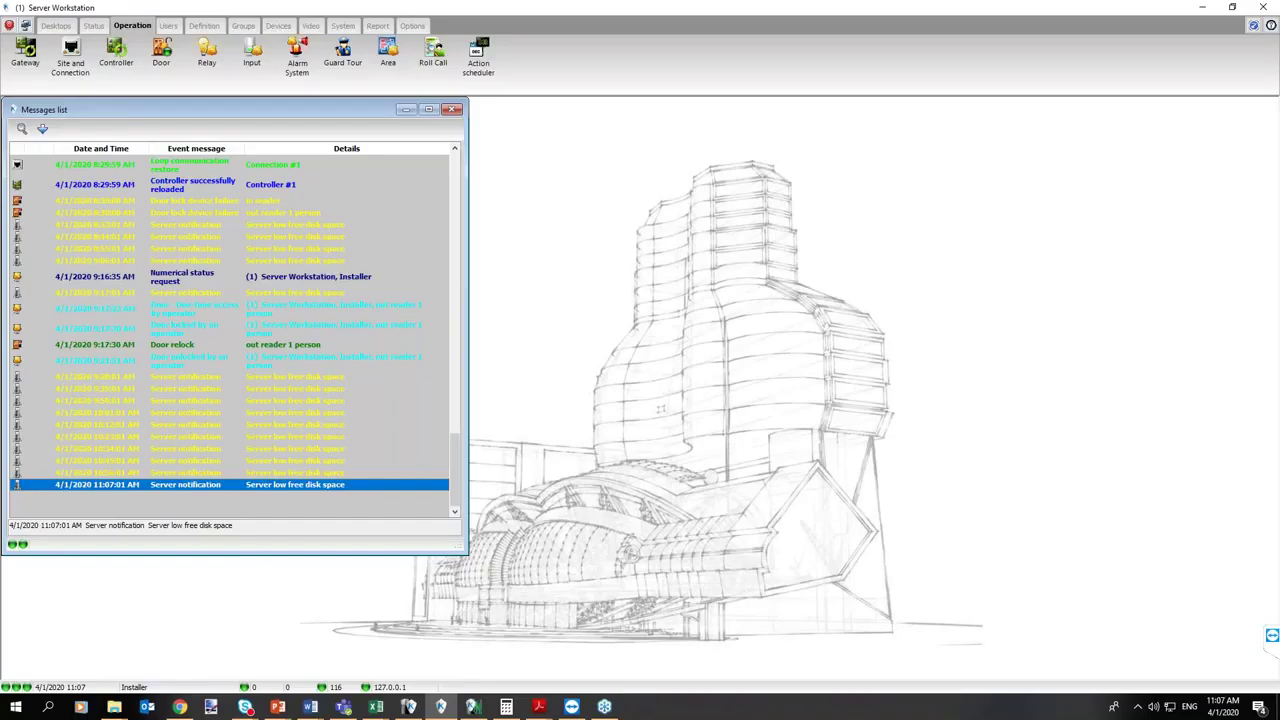
Open the Action scheduler in EntraPass and move its window slightly higher
{"action": "left_click", "coordinate": [479, 70]}
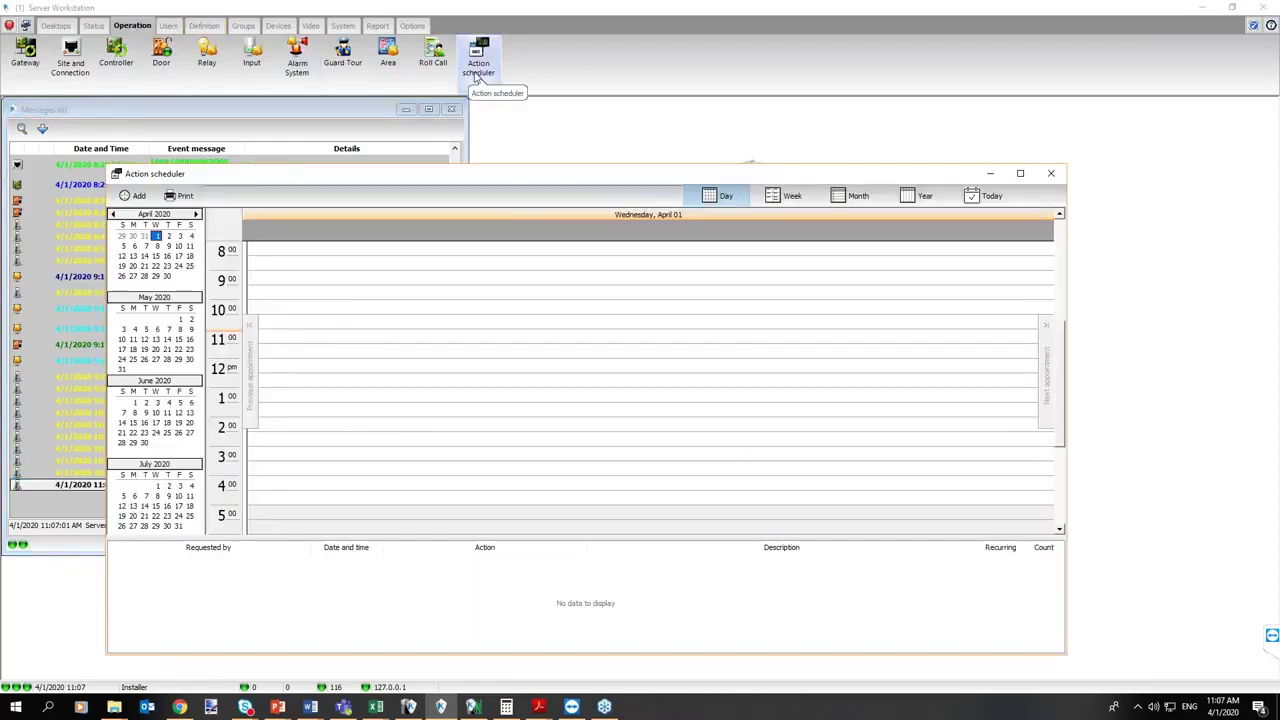
{"action": "left_click_drag", "start_coordinate": [381, 172], "coordinate": [399, 139]}
Examine the scheduler calendar for single April and May dates, the May 19–23 range, and the week, month and year views
{"action": "left_click", "coordinate": [174, 223]}
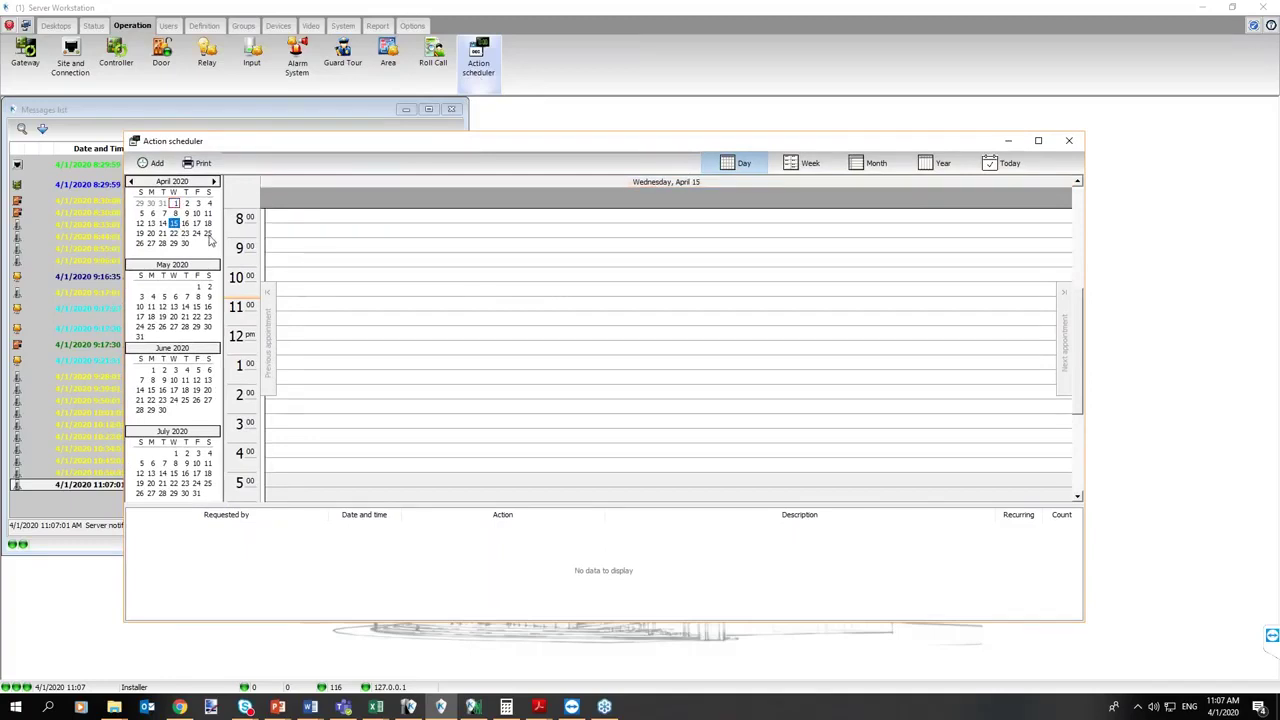
{"action": "left_click", "coordinate": [208, 234]}
{"action": "left_click", "coordinate": [209, 287]}
{"action": "left_click", "coordinate": [196, 327]}
{"action": "left_click_drag", "start_coordinate": [165, 317], "coordinate": [208, 318]}
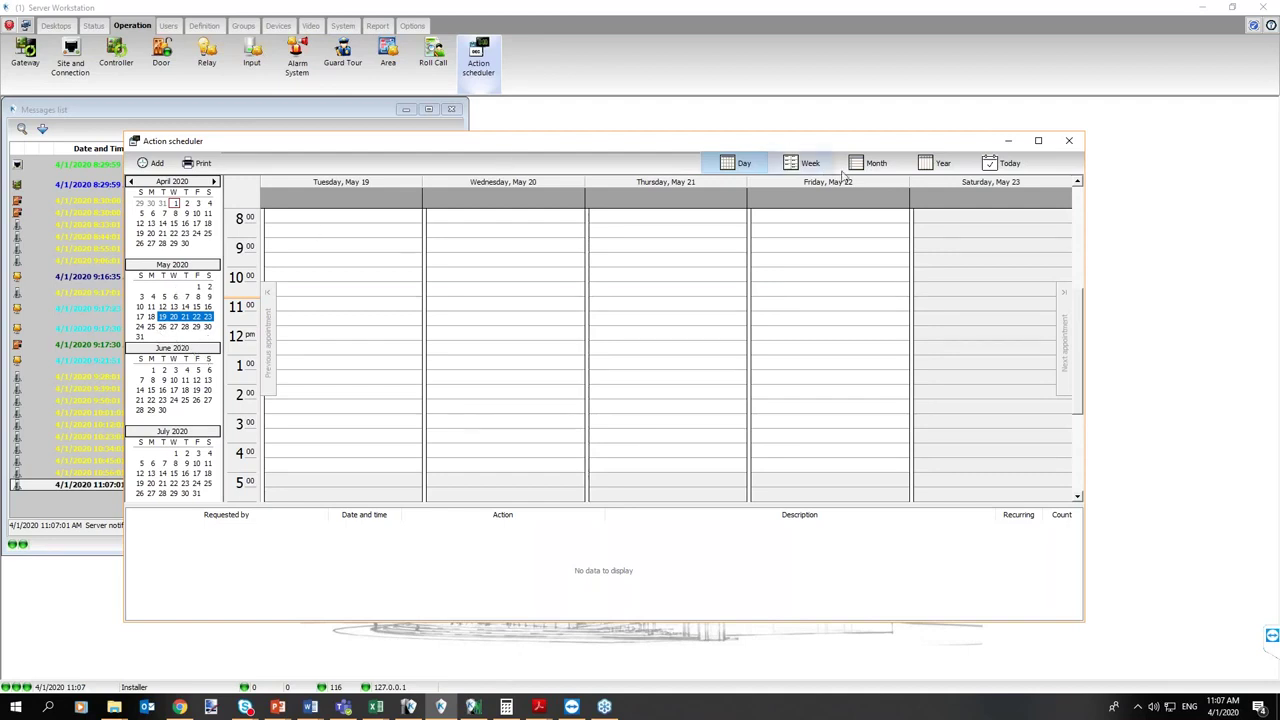
{"action": "left_click", "coordinate": [802, 164]}
{"action": "left_click", "coordinate": [870, 164]}
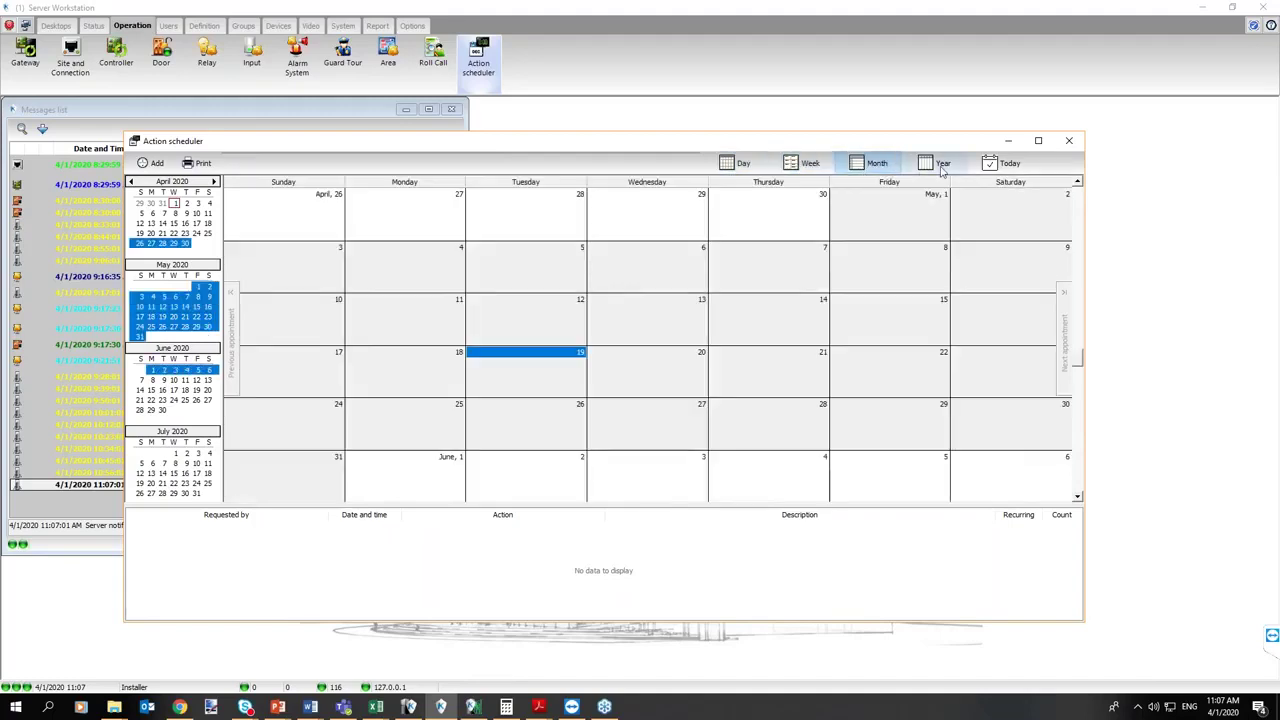
{"action": "left_click", "coordinate": [944, 166]}
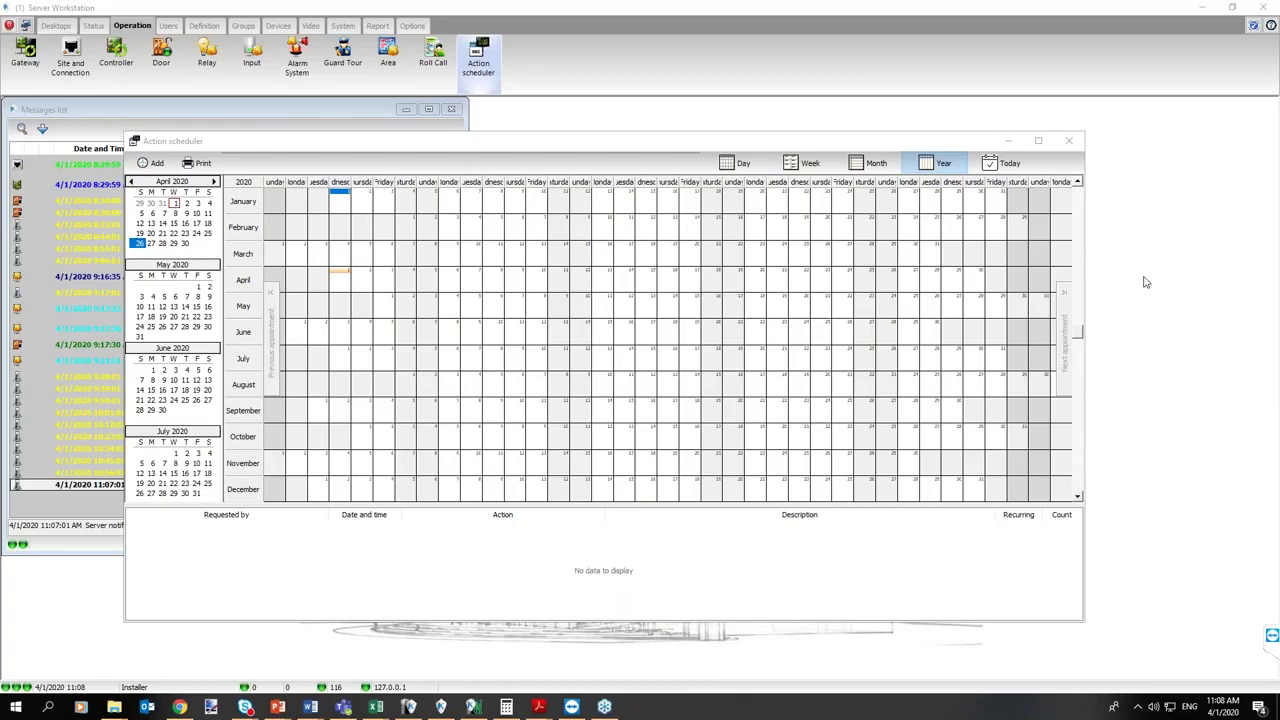
Display April 20–24 in the calendar and add a new scheduled action on Monday, April 20 at 10:00
{"action": "left_click", "coordinate": [162, 233]}
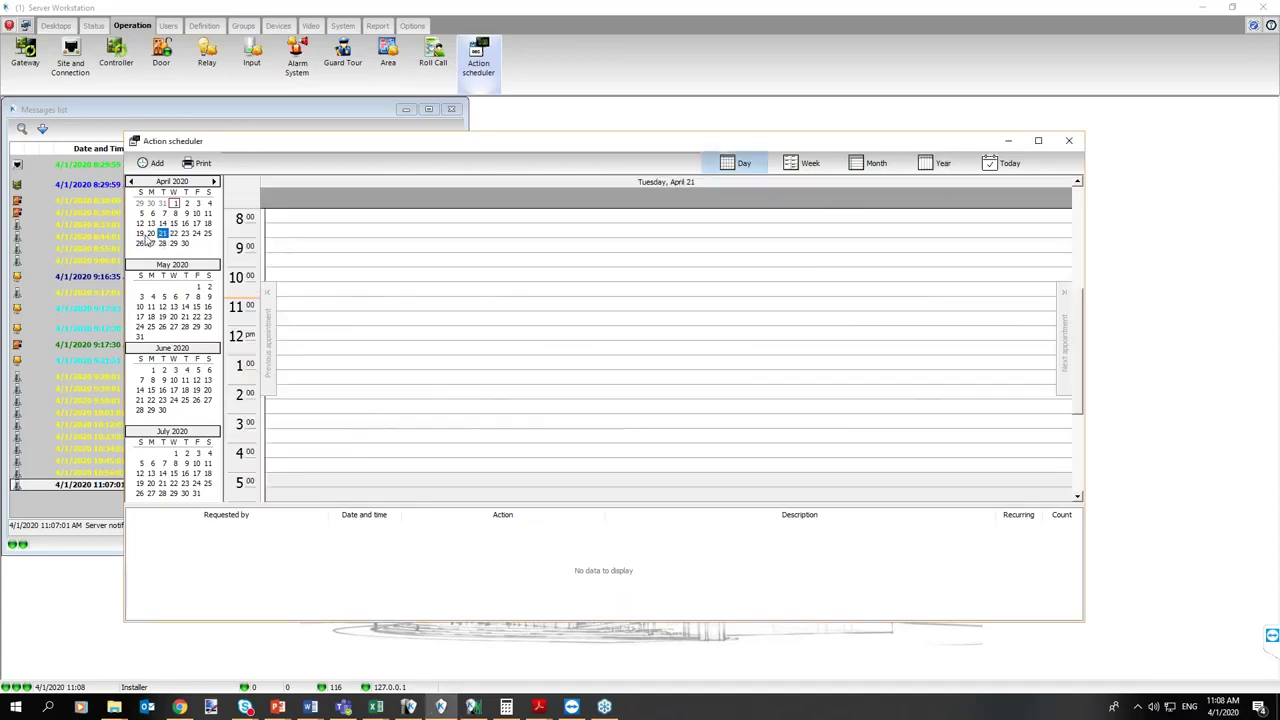
{"action": "left_click_drag", "start_coordinate": [151, 233], "coordinate": [206, 237]}
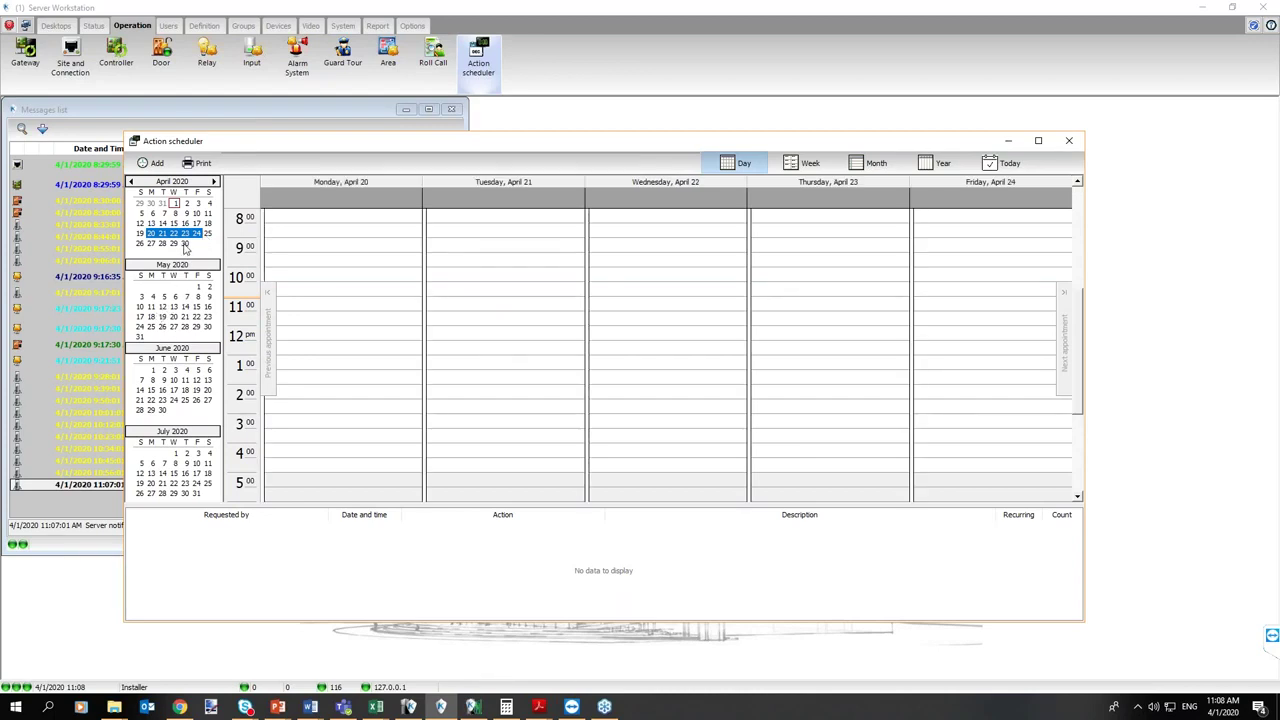
{"action": "left_click", "coordinate": [306, 276]}
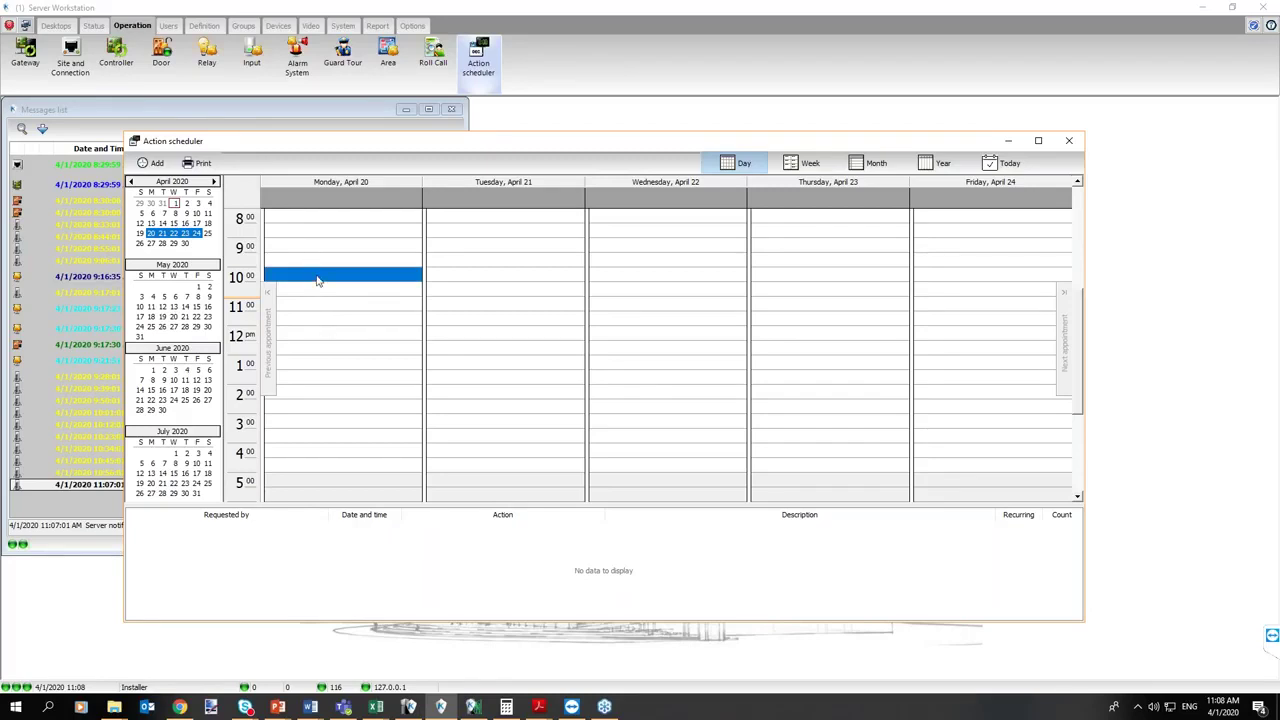
{"action": "right_click", "coordinate": [317, 280]}
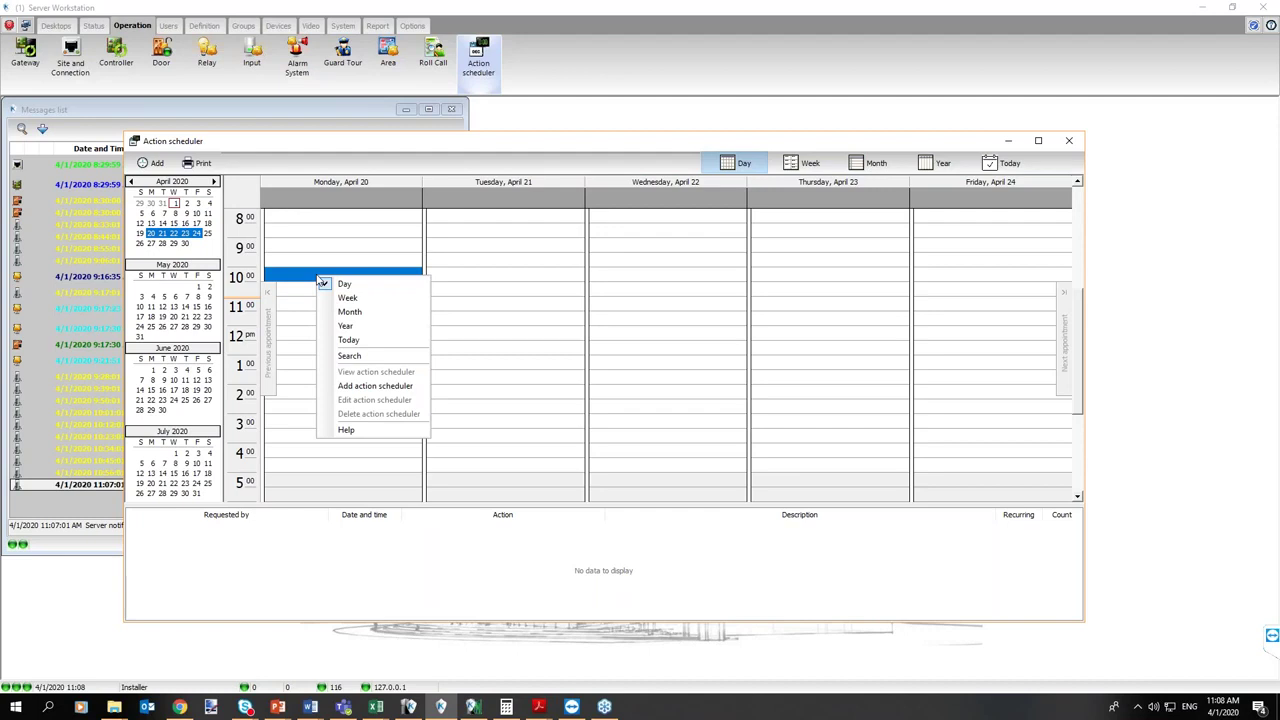
{"action": "left_click", "coordinate": [376, 388]}
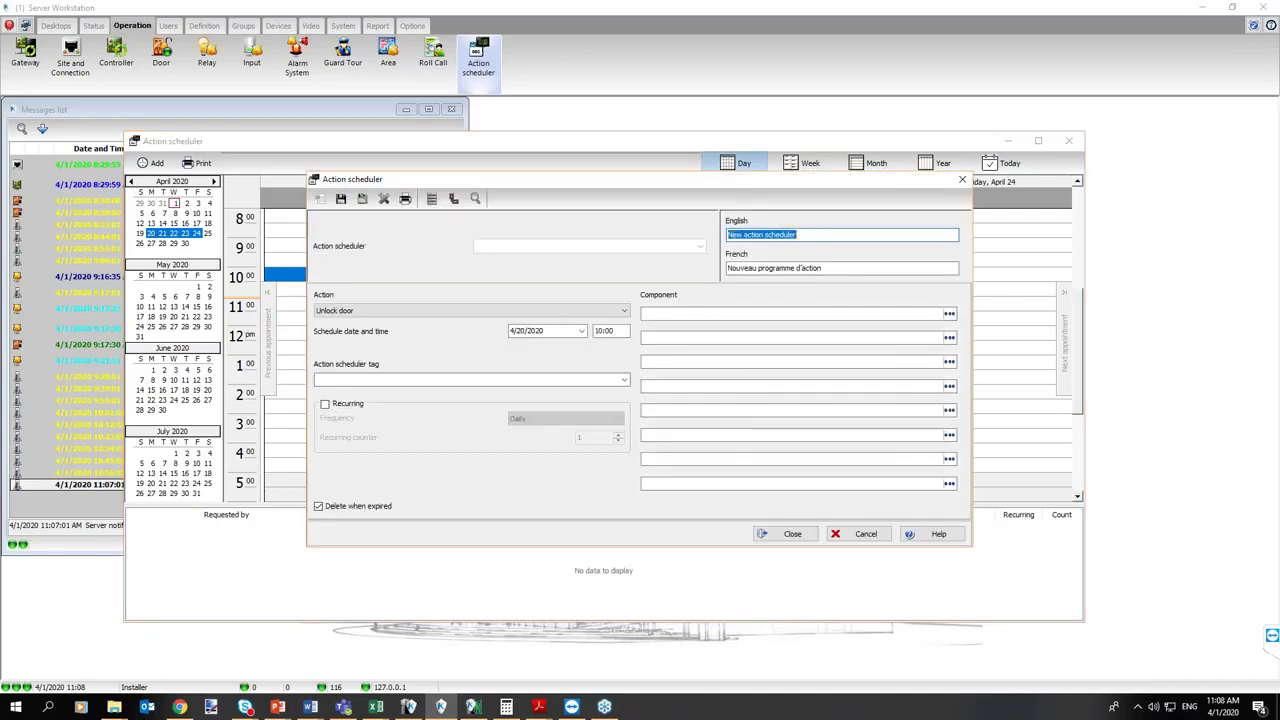
Name the new action "Indoor virtual Soccer Game" and copy that name for the French description
{"action": "left_click", "coordinate": [805, 233]}
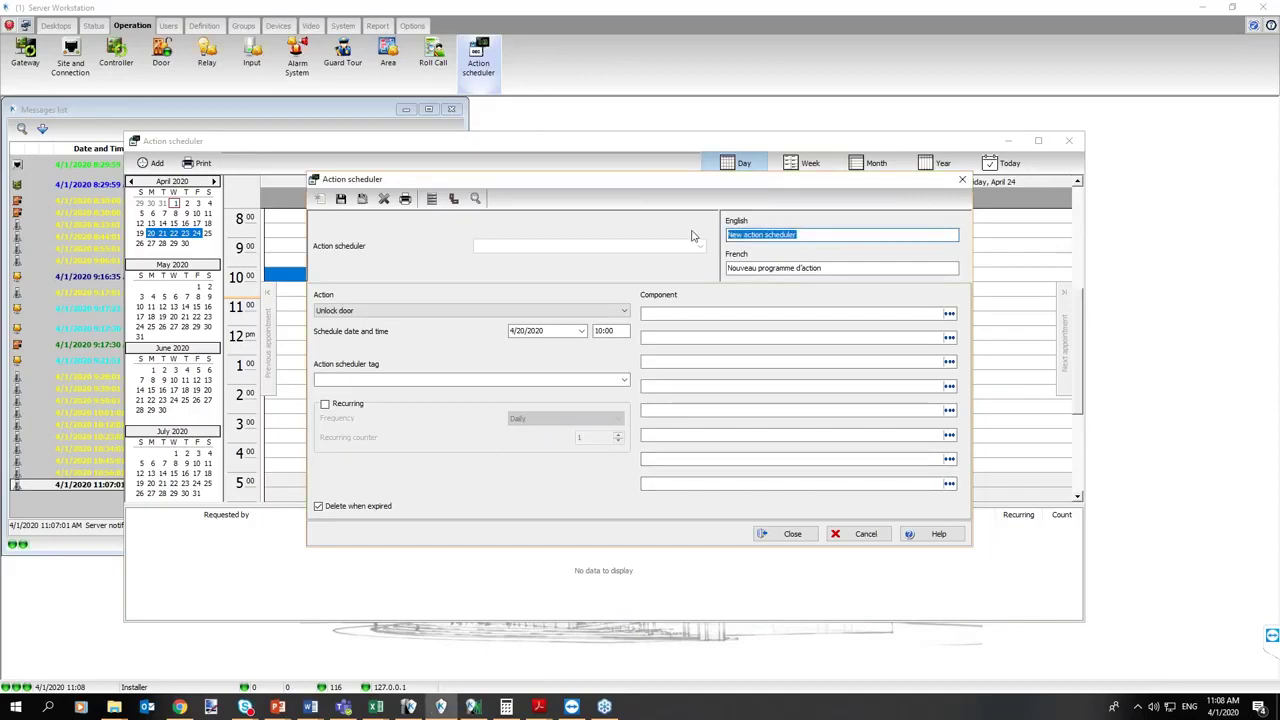
{"action": "type", "text": "Indoo"}
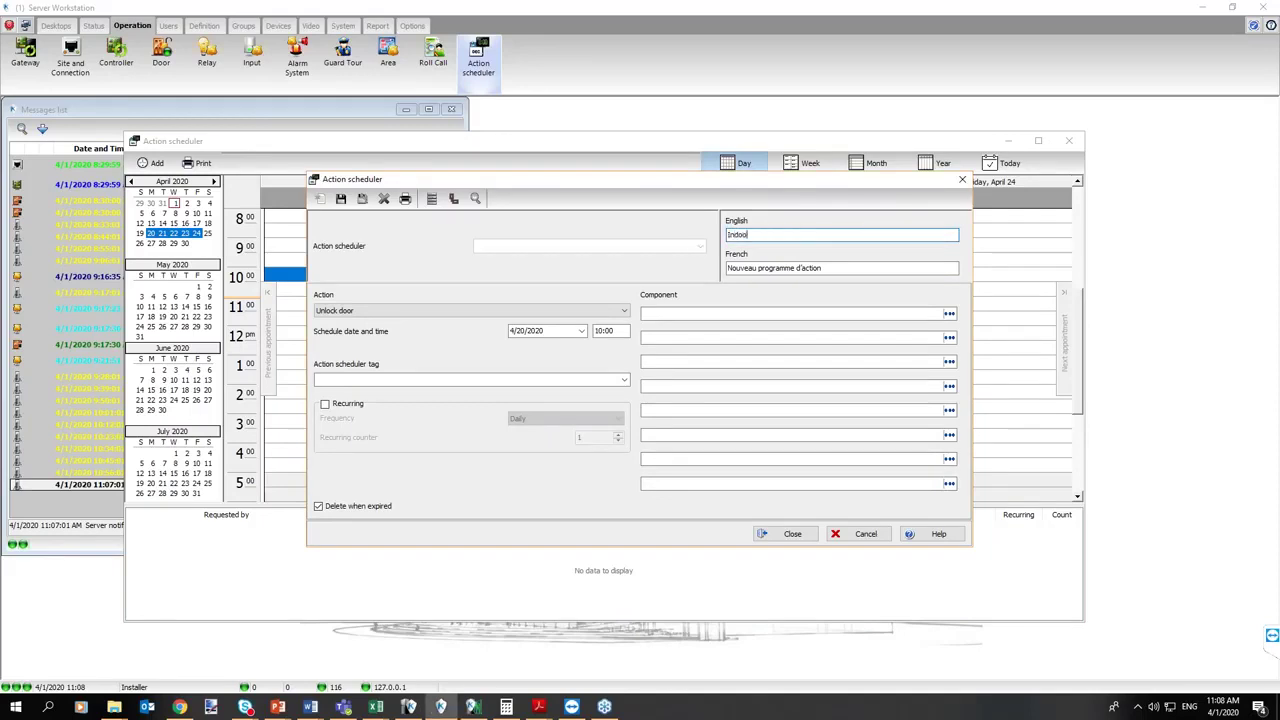
{"action": "type", "text": "r virtual Soccer Game"}
{"action": "left_click_drag", "start_coordinate": [839, 234], "coordinate": [720, 247]}
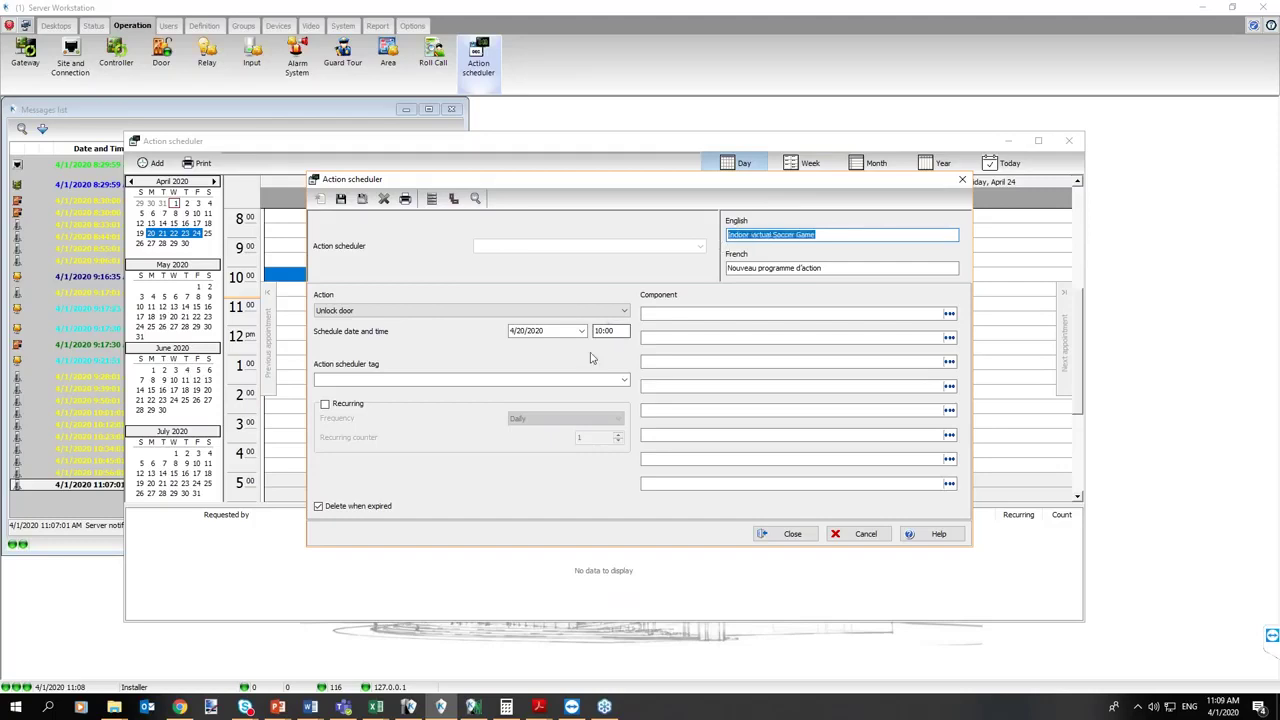
{"action": "left_click", "coordinate": [622, 311]}
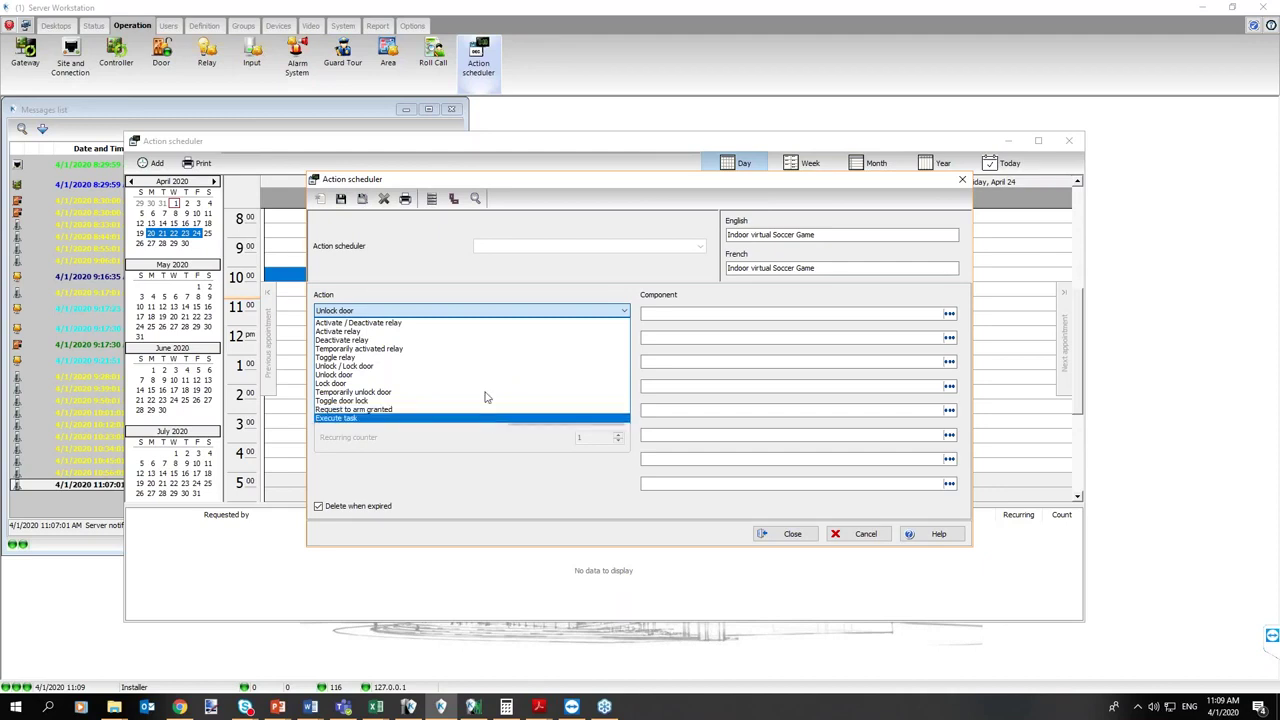
{"action": "key", "text": "Home"}
{"action": "key", "text": "Escape"}
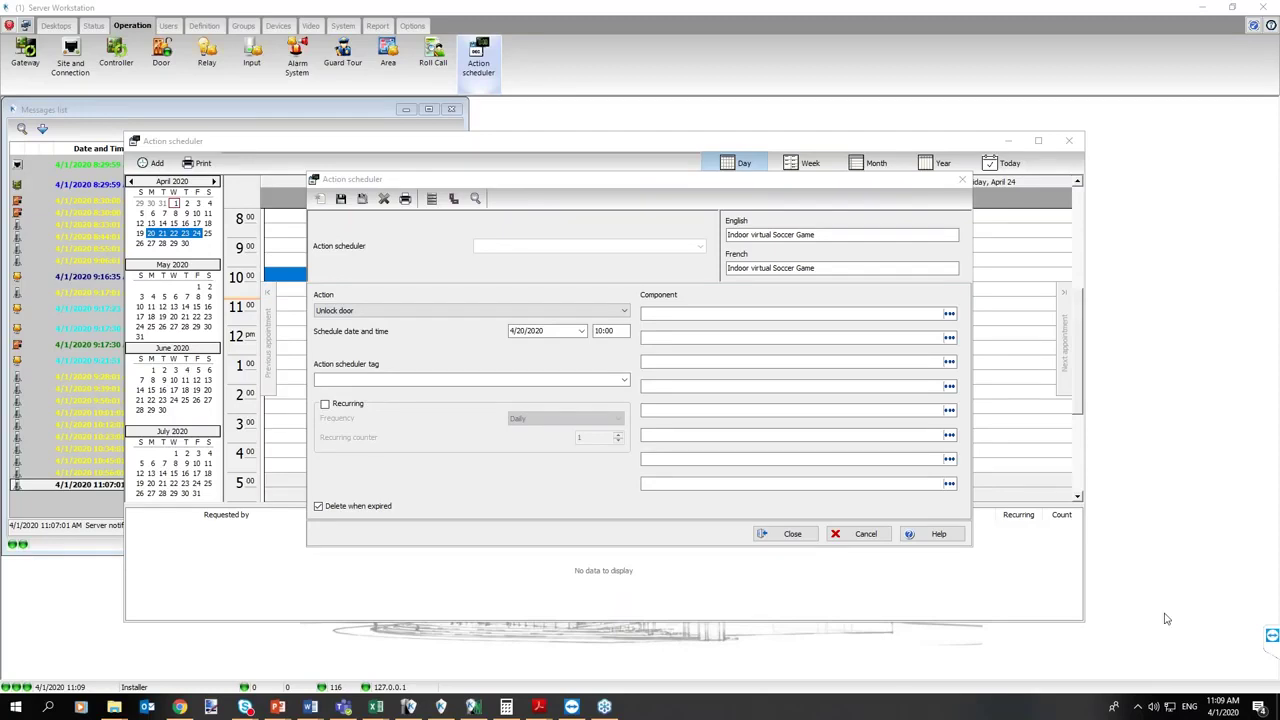
Set the scheduled action's type to Unlock / Lock door
{"action": "left_click", "coordinate": [386, 312]}
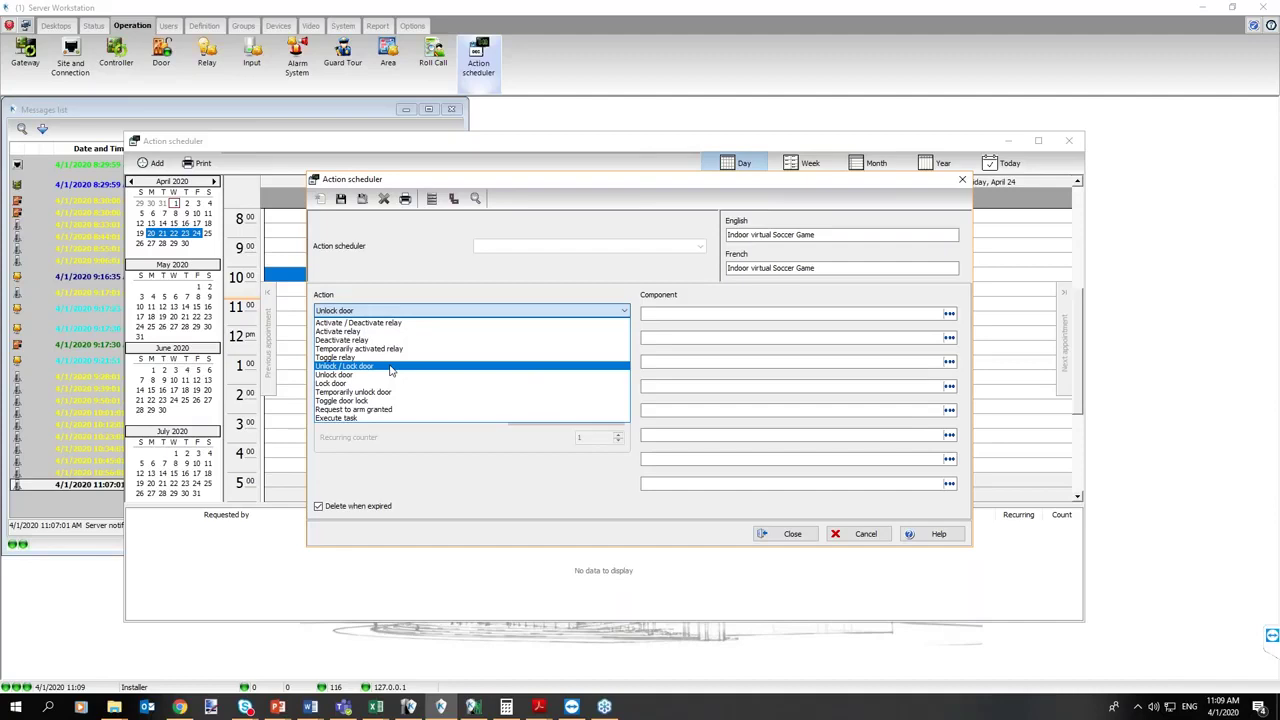
{"action": "left_click", "coordinate": [391, 367]}
{"action": "left_click", "coordinate": [372, 312]}
{"action": "left_click", "coordinate": [395, 293]}
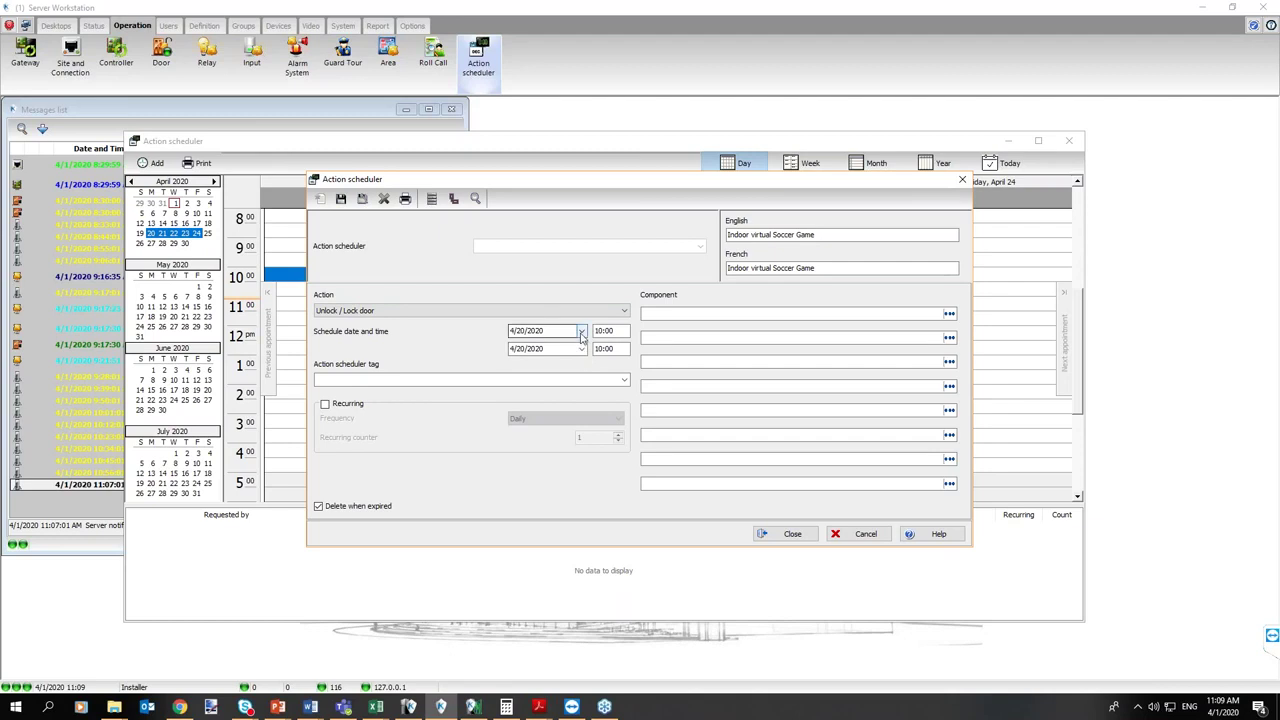
Set the end time of the scheduled unlock period to 12:00
{"action": "key", "text": "Tab"}
{"action": "key", "text": "Tab"}
{"action": "type", "text": "12:00"}
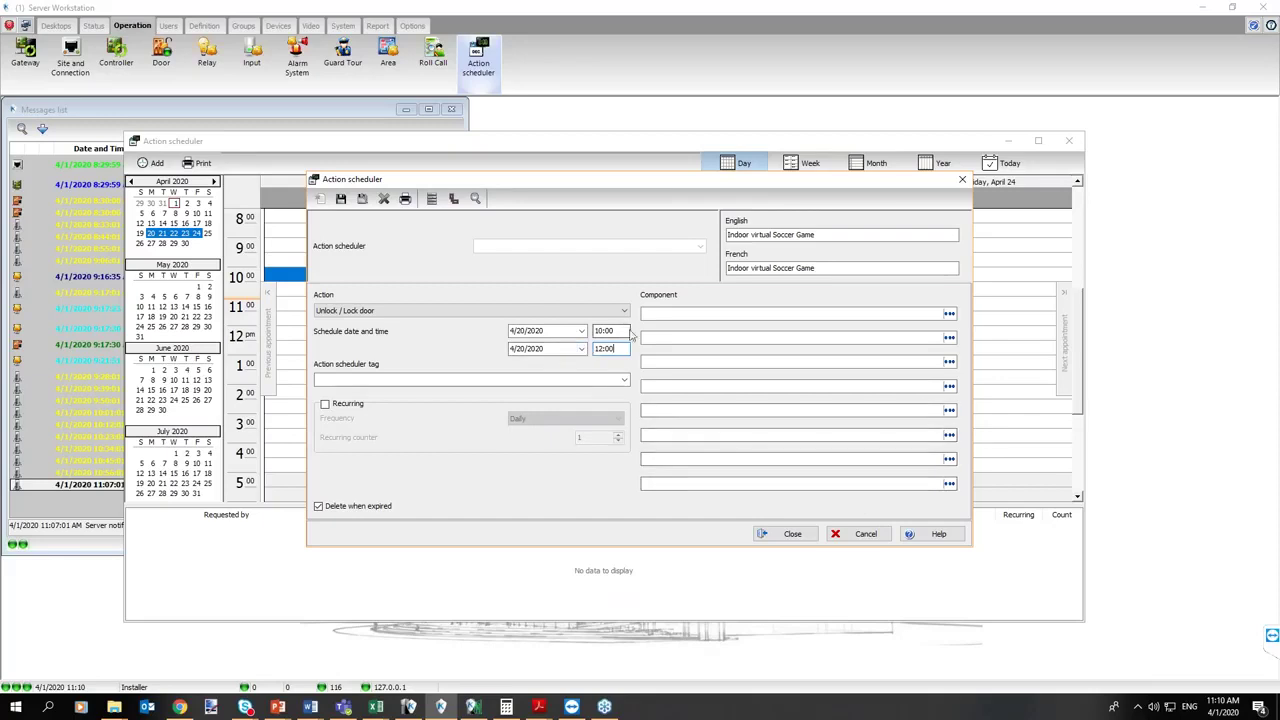
Assign the doors "in reader (01.01.01)" and "out reader 1 person (01.01.02)" as the action's first two components
{"action": "left_click", "coordinate": [950, 315]}
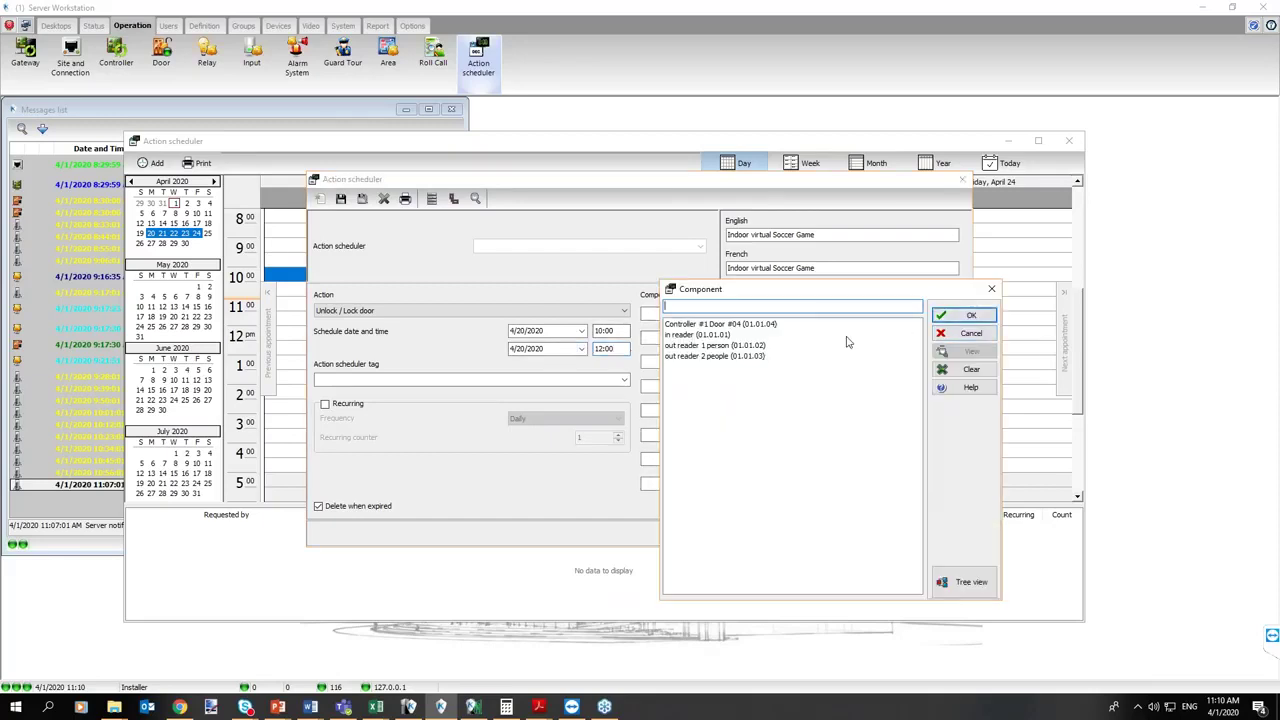
{"action": "left_click", "coordinate": [716, 336]}
{"action": "double_click", "coordinate": [716, 336]}
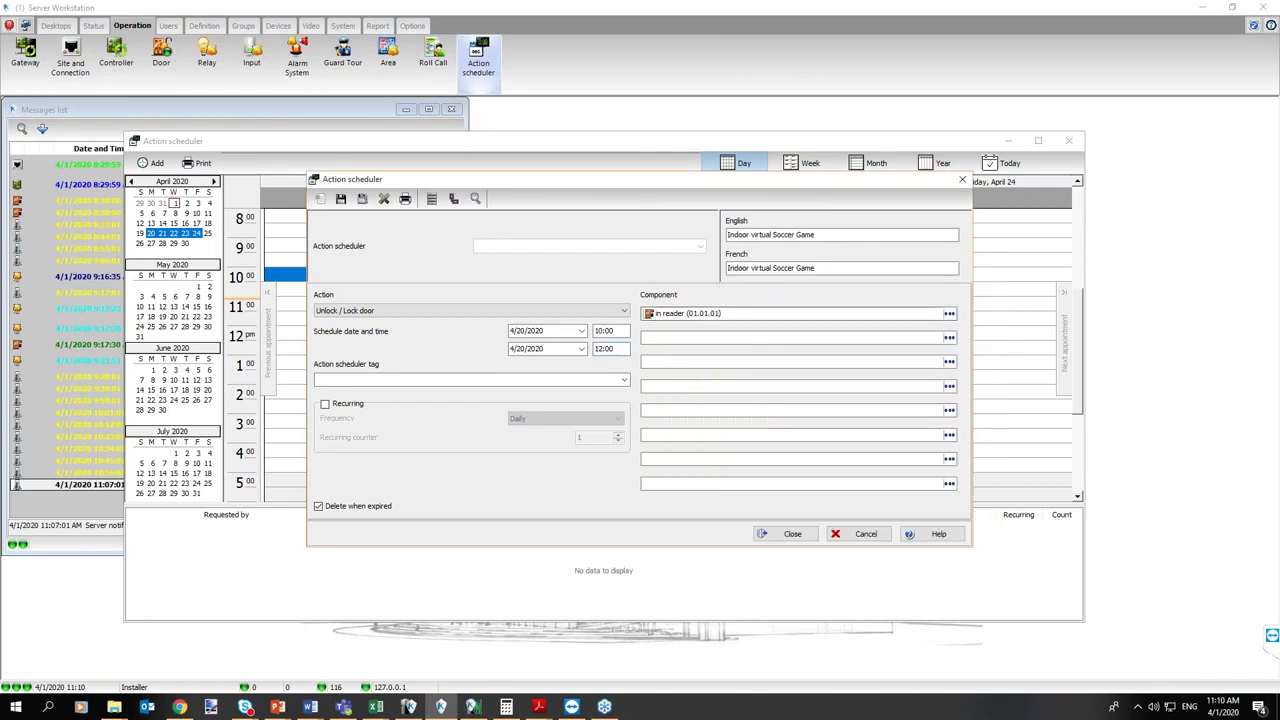
{"action": "left_click", "coordinate": [730, 342]}
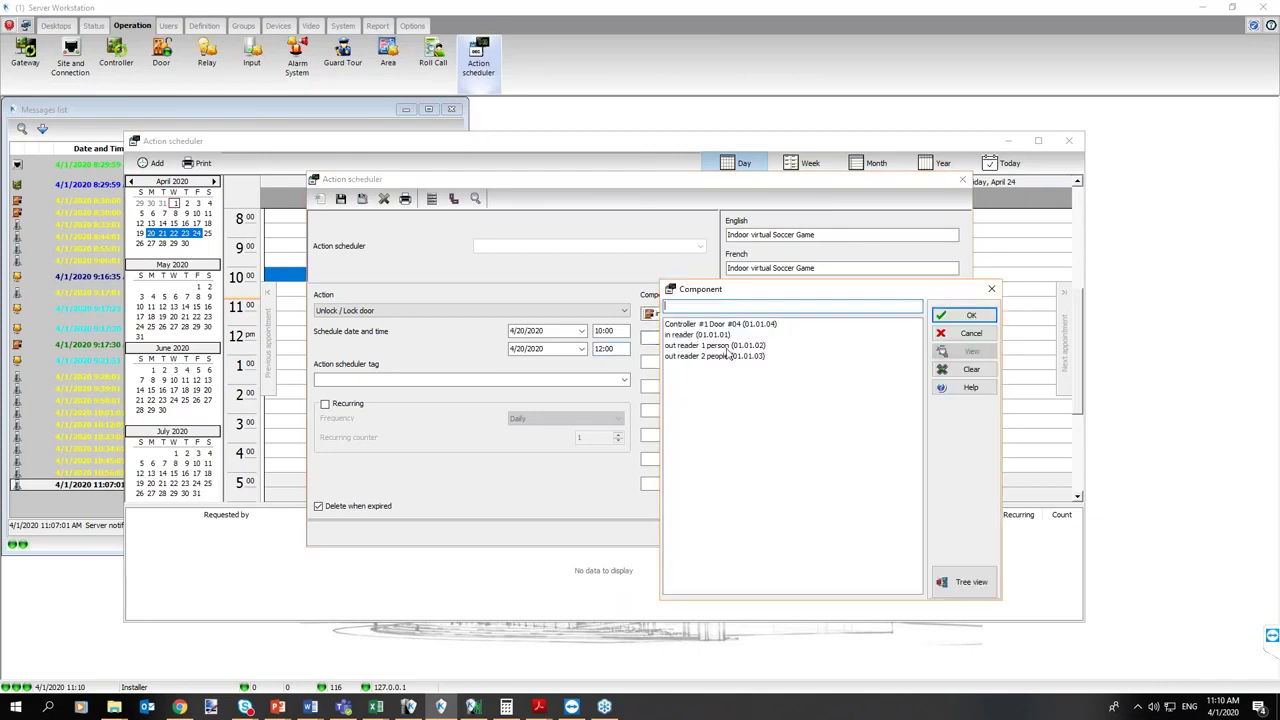
{"action": "left_click", "coordinate": [728, 352]}
{"action": "double_click", "coordinate": [728, 352]}
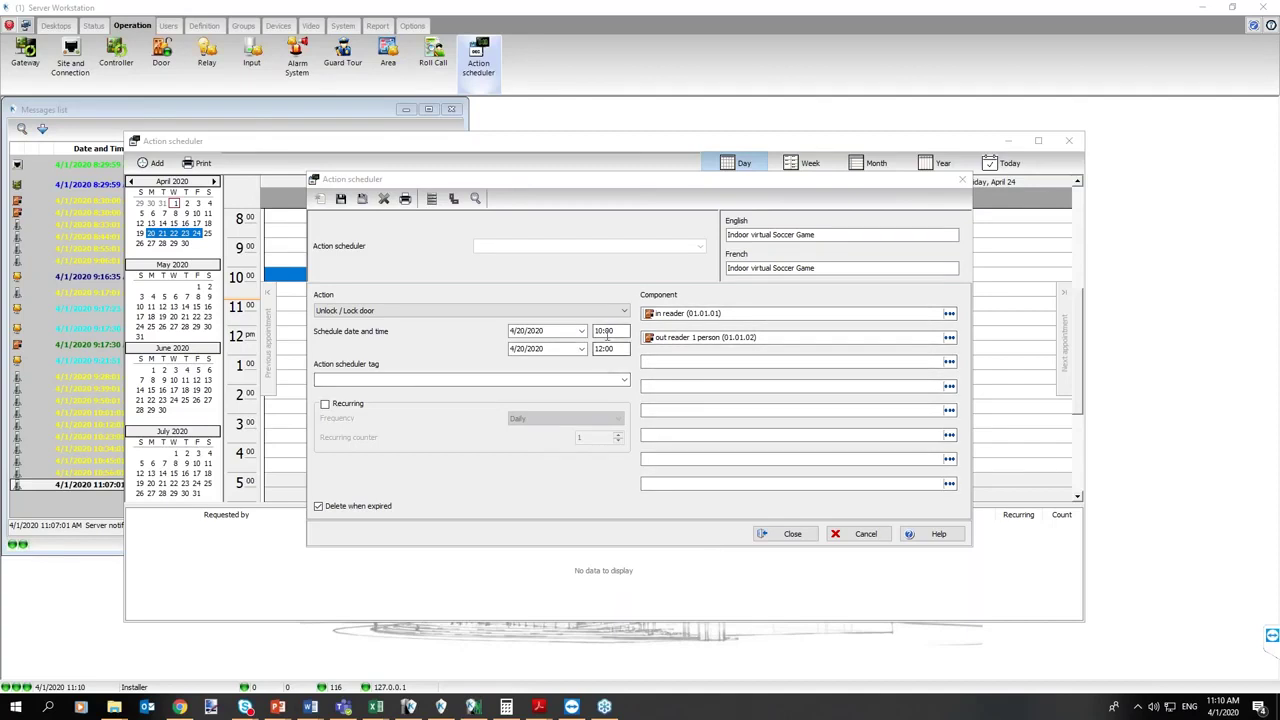
Make the action recurring with a Weekly frequency and a recurring counter of 4
{"action": "left_click", "coordinate": [604, 348]}
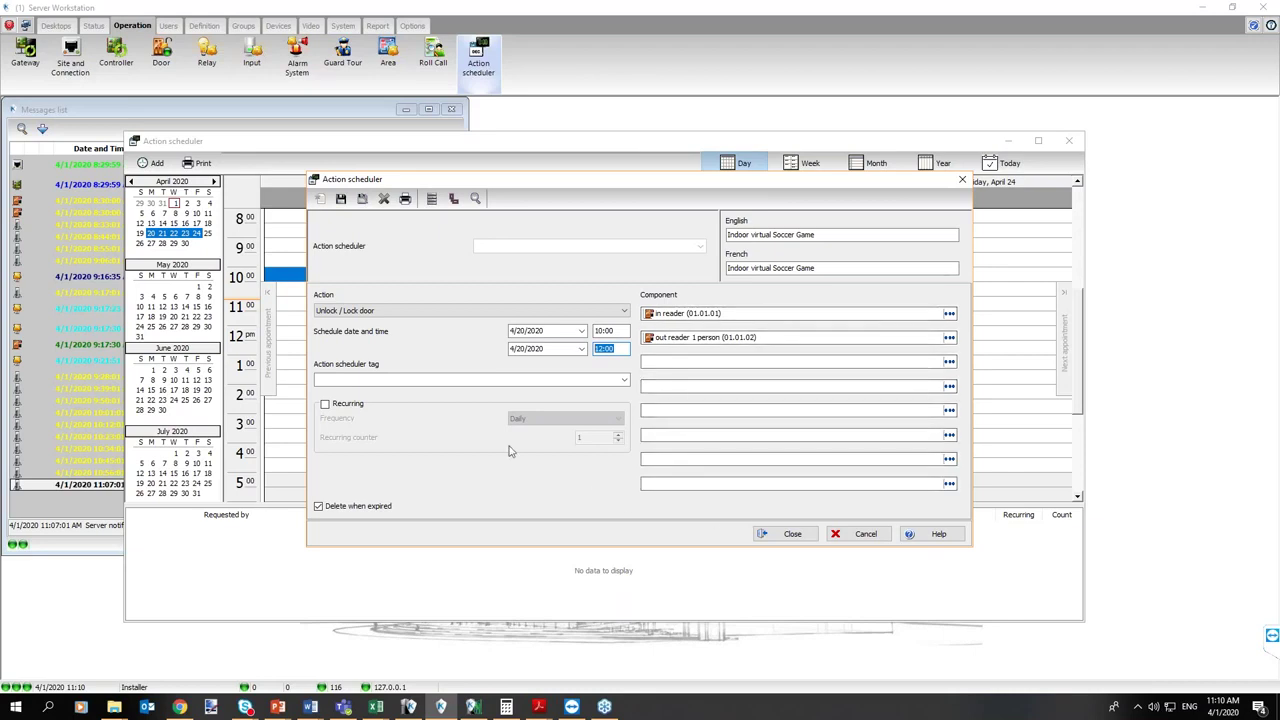
{"action": "left_click", "coordinate": [324, 403]}
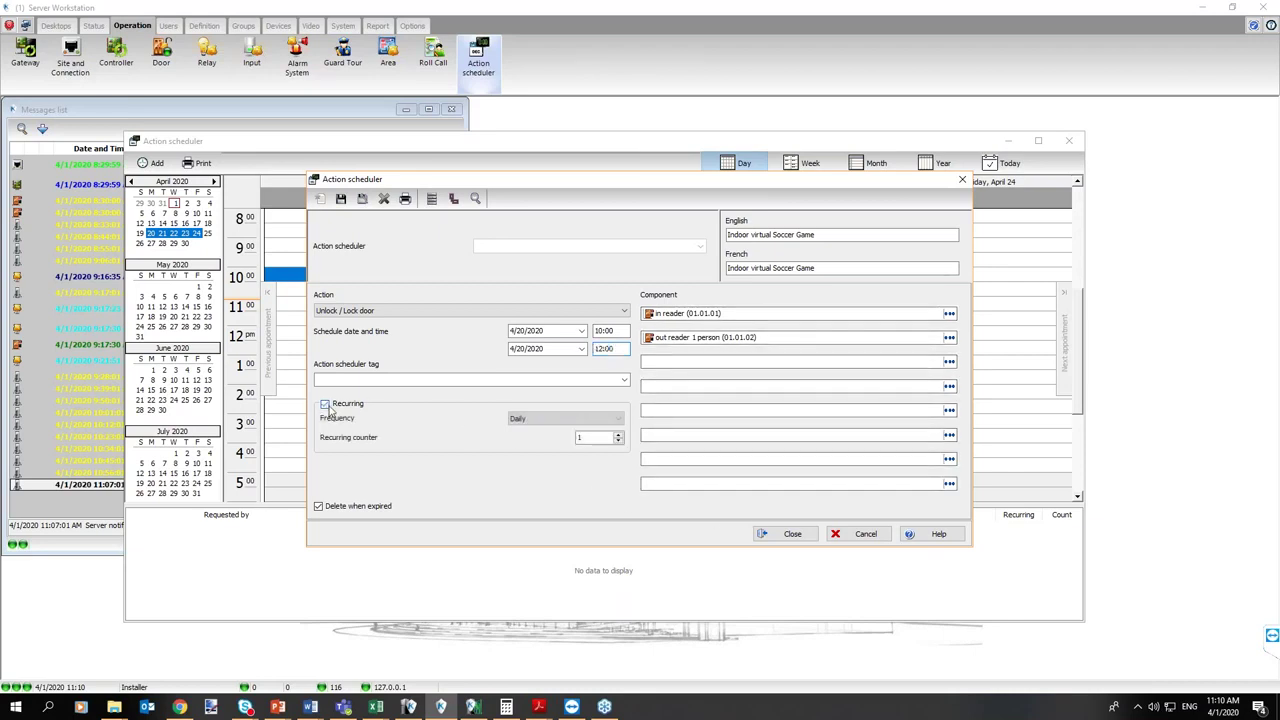
{"action": "left_click", "coordinate": [532, 418]}
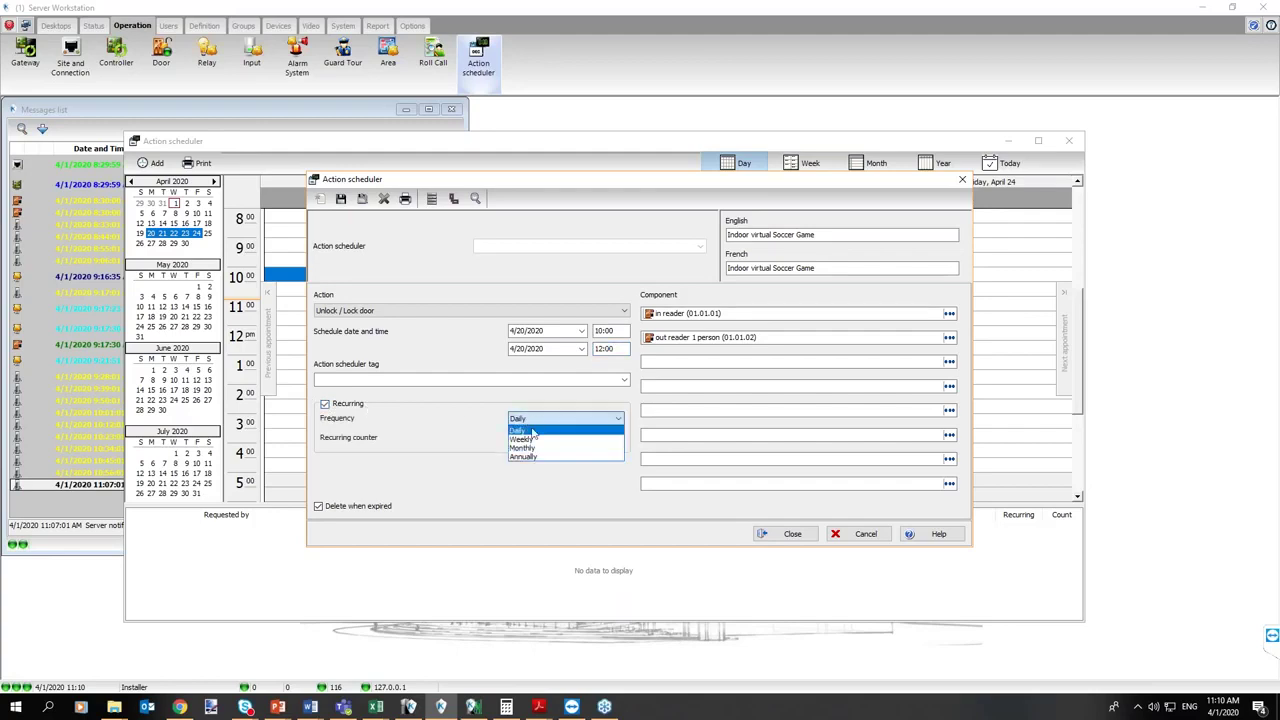
{"action": "left_click", "coordinate": [534, 436]}
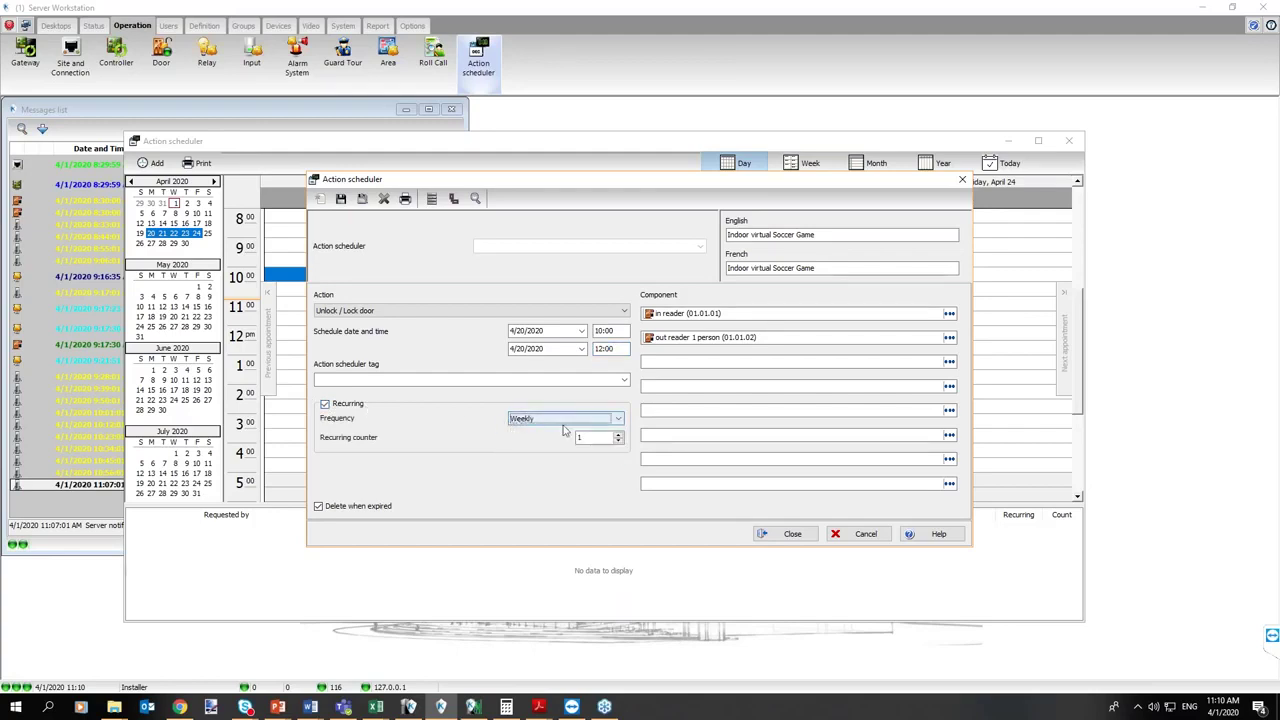
{"action": "left_click", "coordinate": [620, 440]}
Enter "soccer" as the action scheduler tag and save the scheduled action
{"action": "left_click", "coordinate": [405, 379]}
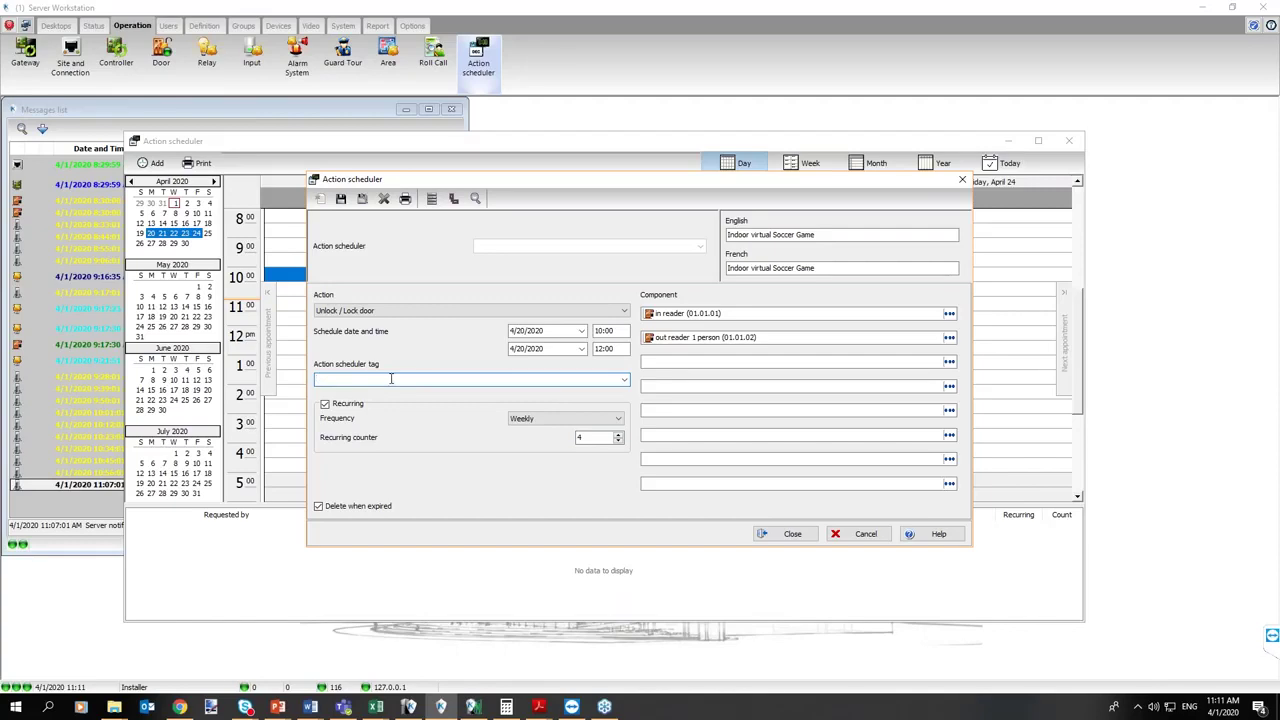
{"action": "type", "text": "soccer"}
{"action": "left_click", "coordinate": [342, 201]}
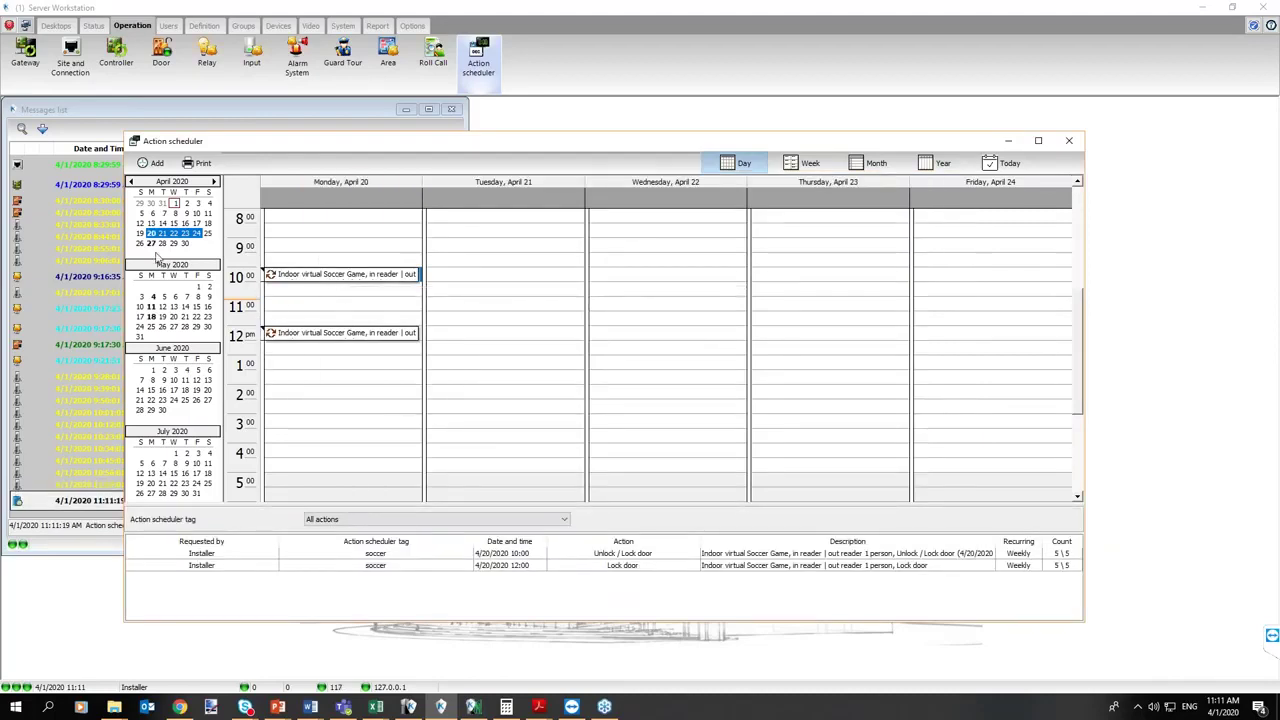
Check the recurring soccer events on the Mondays of late April and May, ending with the May 11–15 range
{"action": "left_click", "coordinate": [151, 243]}
{"action": "left_click_drag", "start_coordinate": [151, 306], "coordinate": [156, 298]}
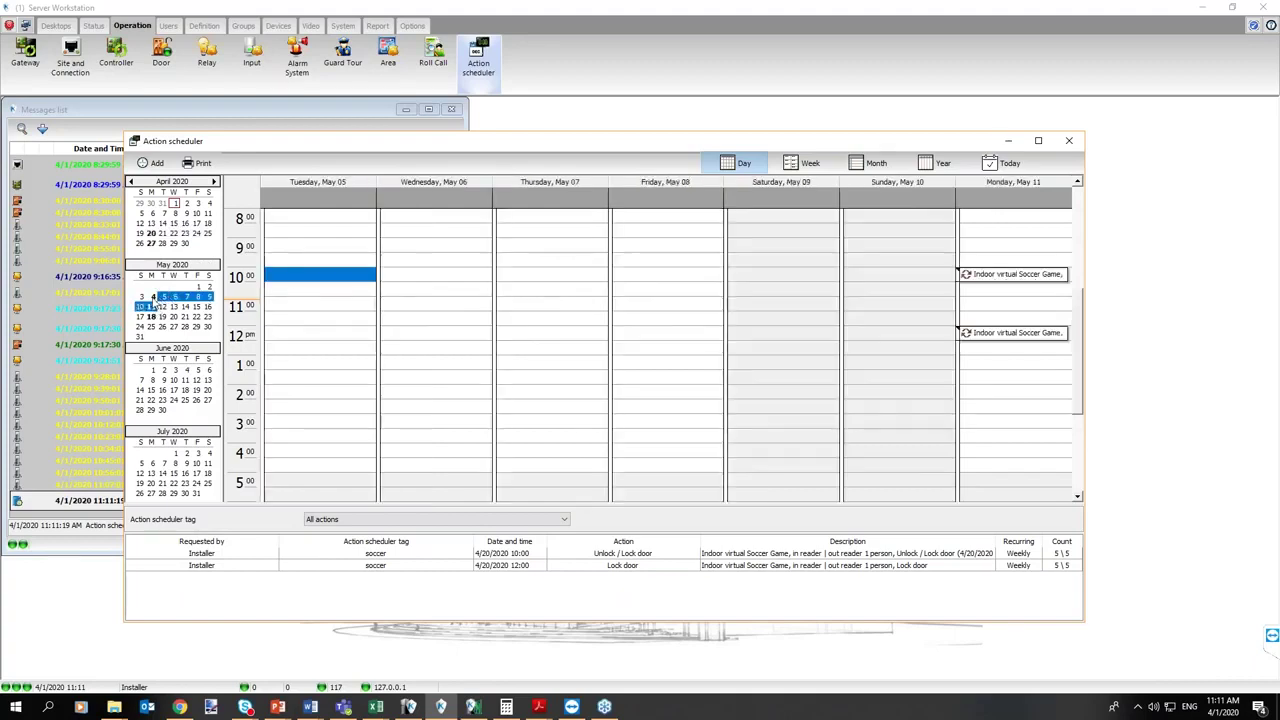
{"action": "left_click", "coordinate": [151, 306]}
{"action": "left_click", "coordinate": [151, 325]}
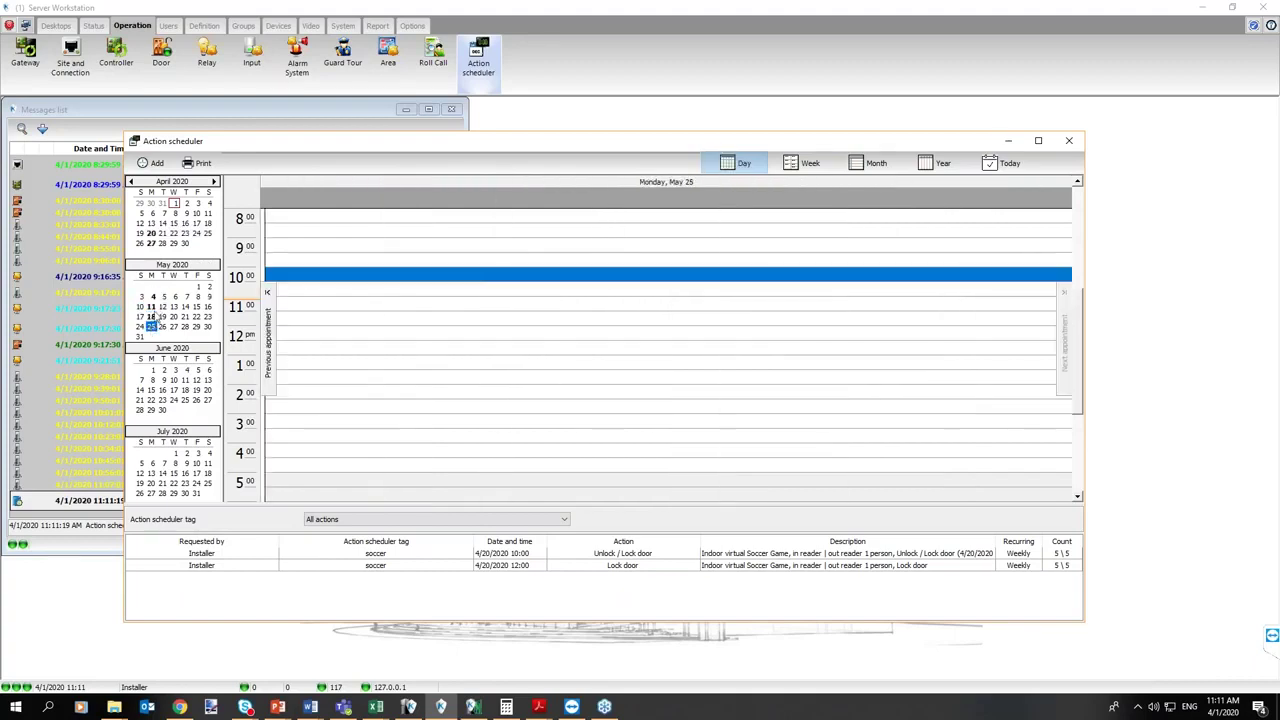
{"action": "left_click", "coordinate": [151, 306]}
{"action": "left_click", "coordinate": [151, 296]}
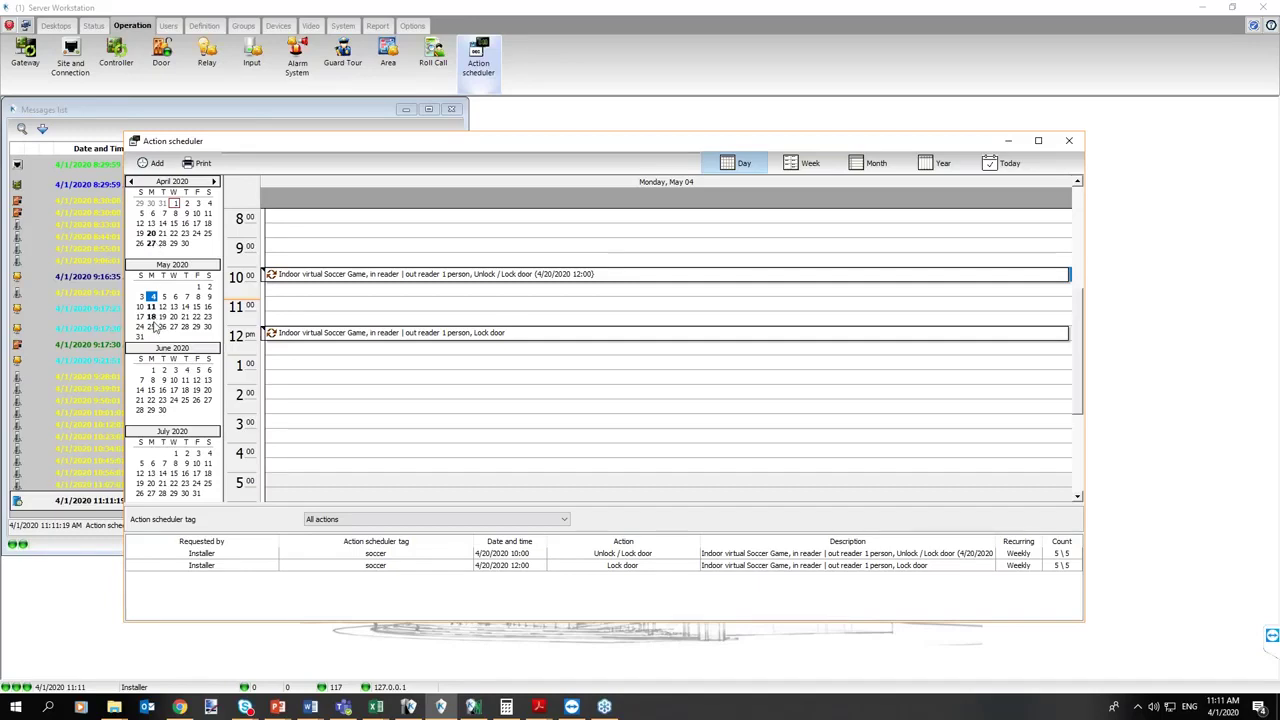
{"action": "left_click_drag", "start_coordinate": [151, 306], "coordinate": [207, 310]}
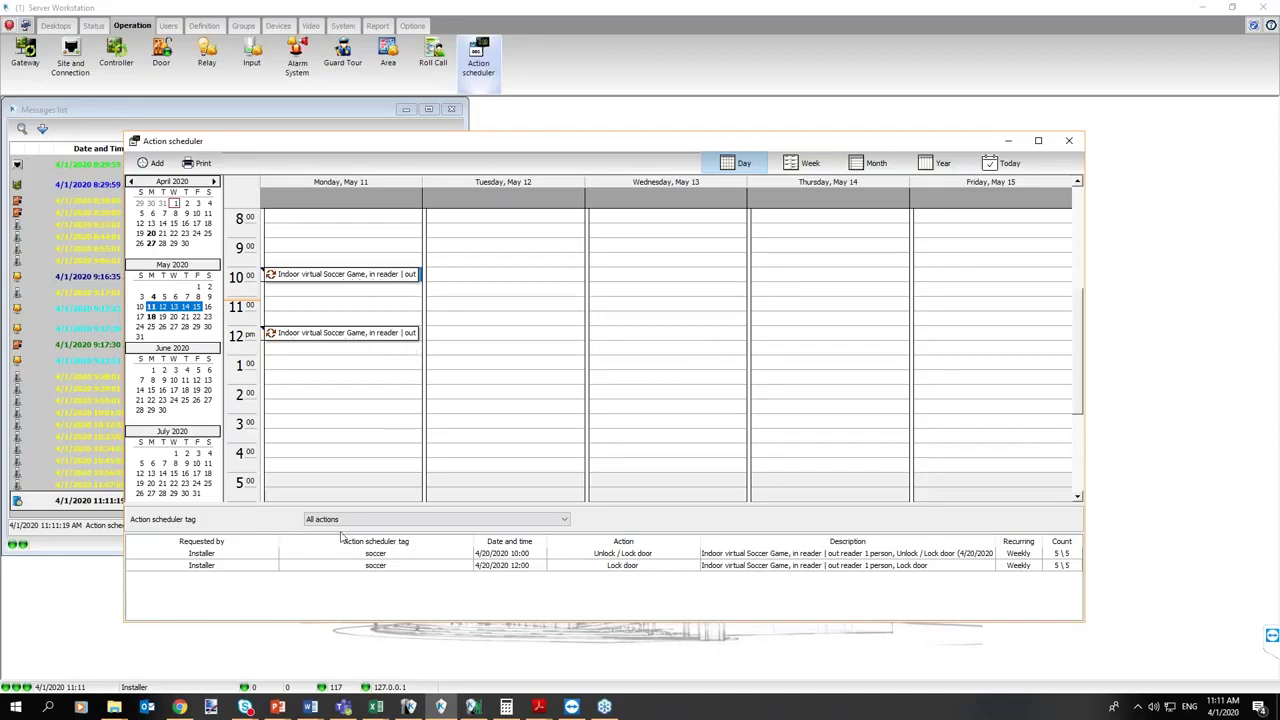
Review the unlock/lock and lock door entries of the soccer action and the tag filter options in the list
{"action": "left_click", "coordinate": [241, 555]}
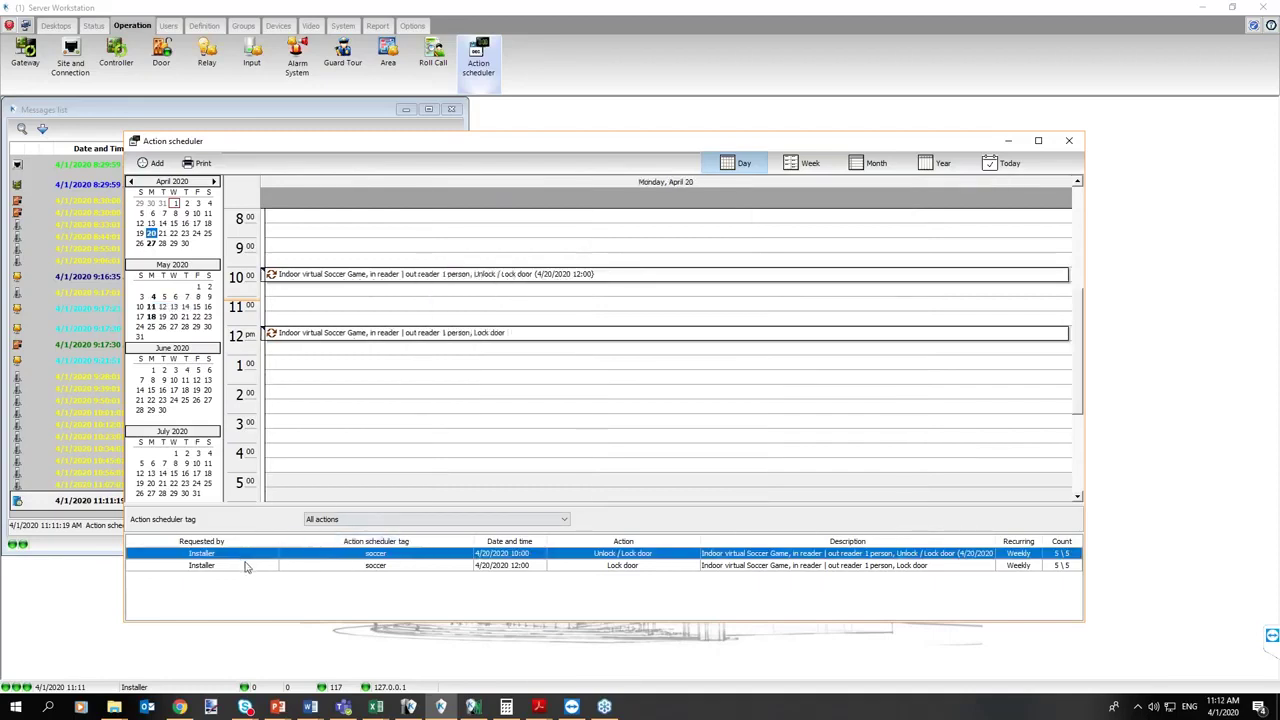
{"action": "left_click", "coordinate": [249, 567]}
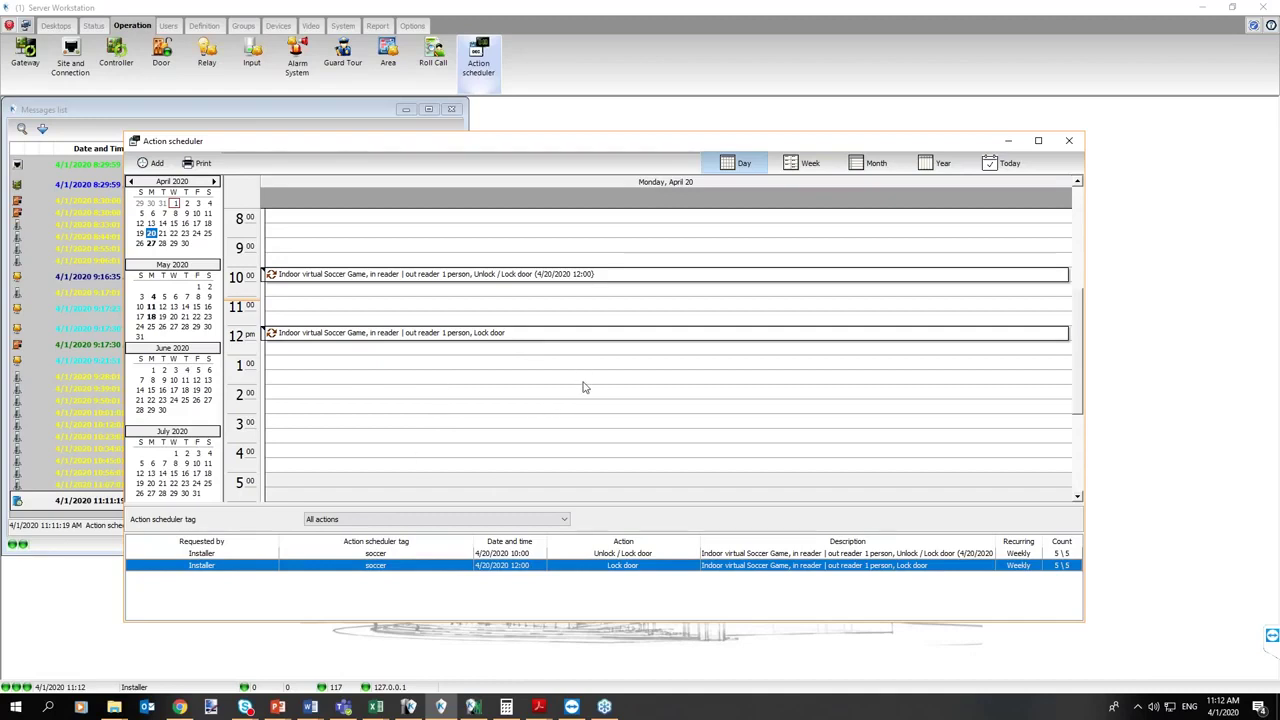
{"action": "left_click", "coordinate": [468, 541]}
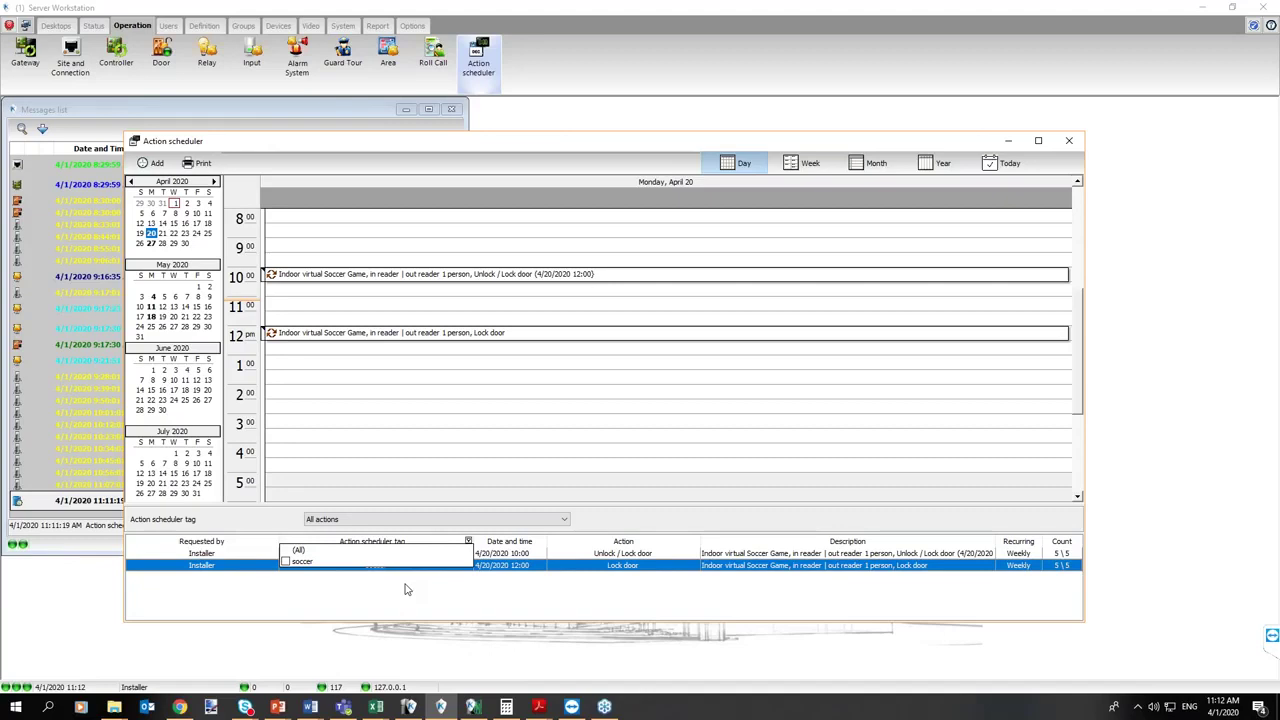
{"action": "left_click", "coordinate": [337, 607]}
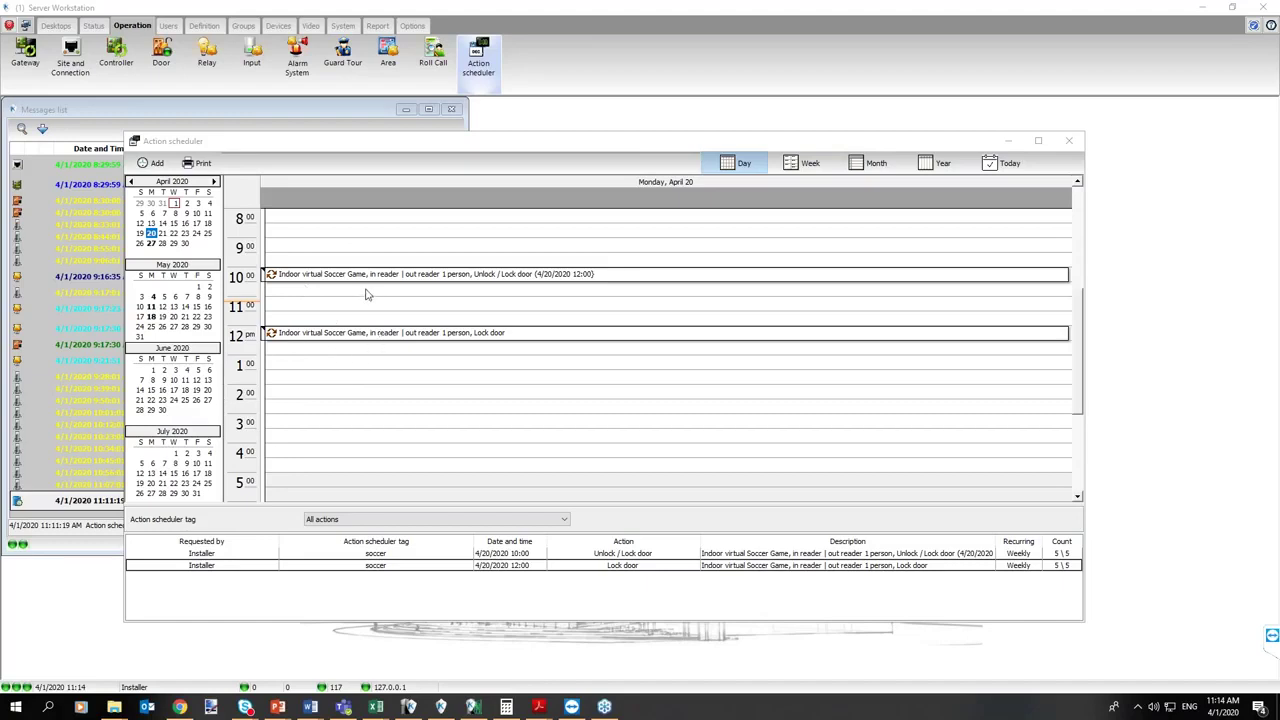
Start a new scheduled action on Thursday, April 23 at 11:00 and look through the available action types
{"action": "left_click", "coordinate": [342, 377]}
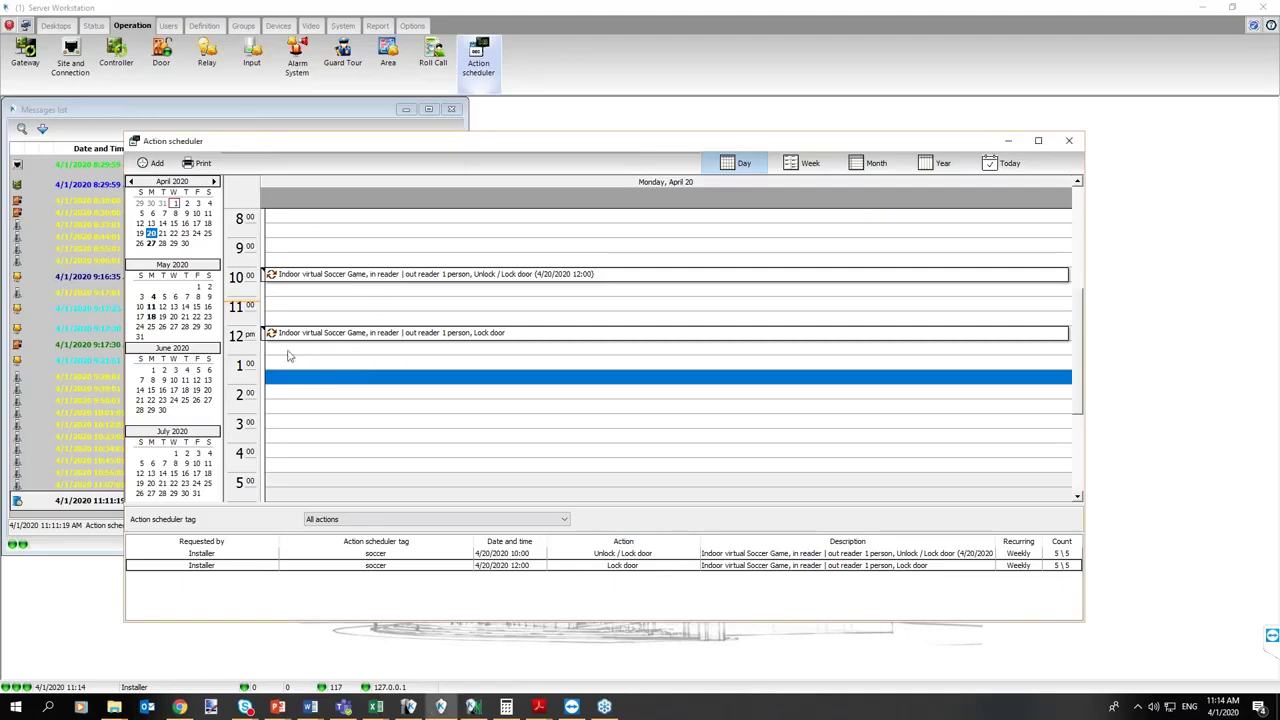
{"action": "left_click", "coordinate": [185, 234]}
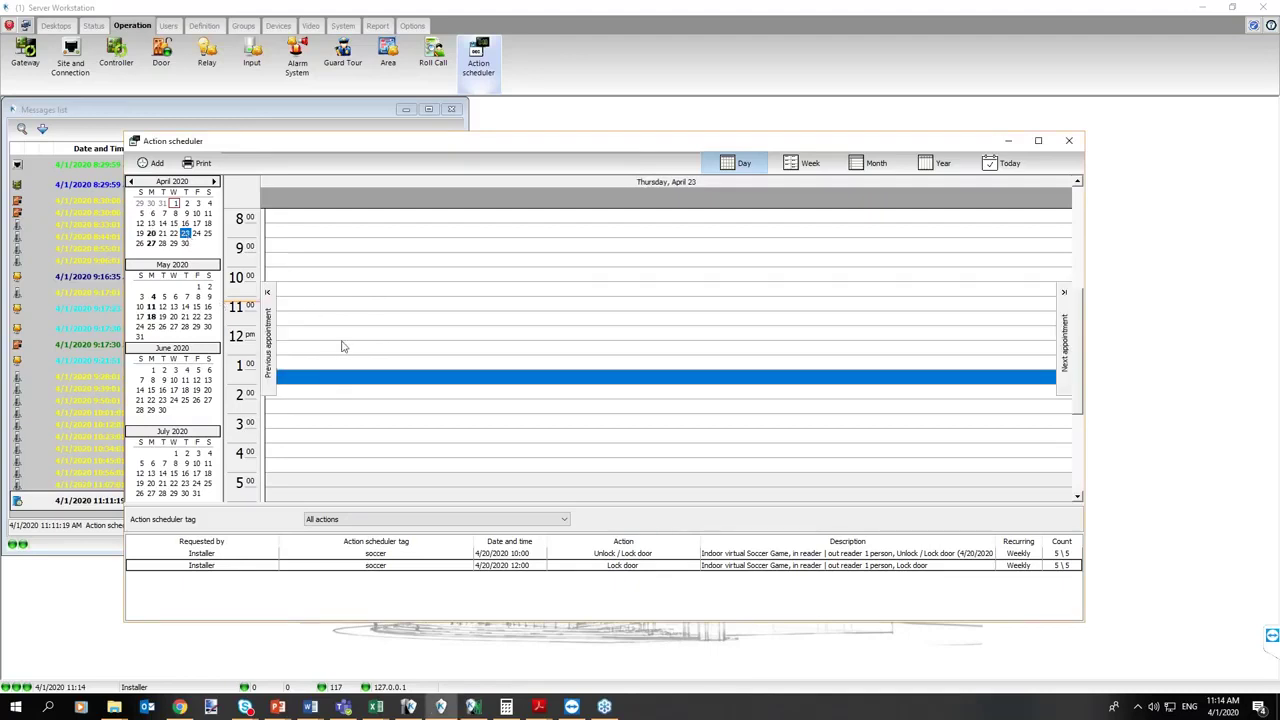
{"action": "left_click", "coordinate": [333, 304]}
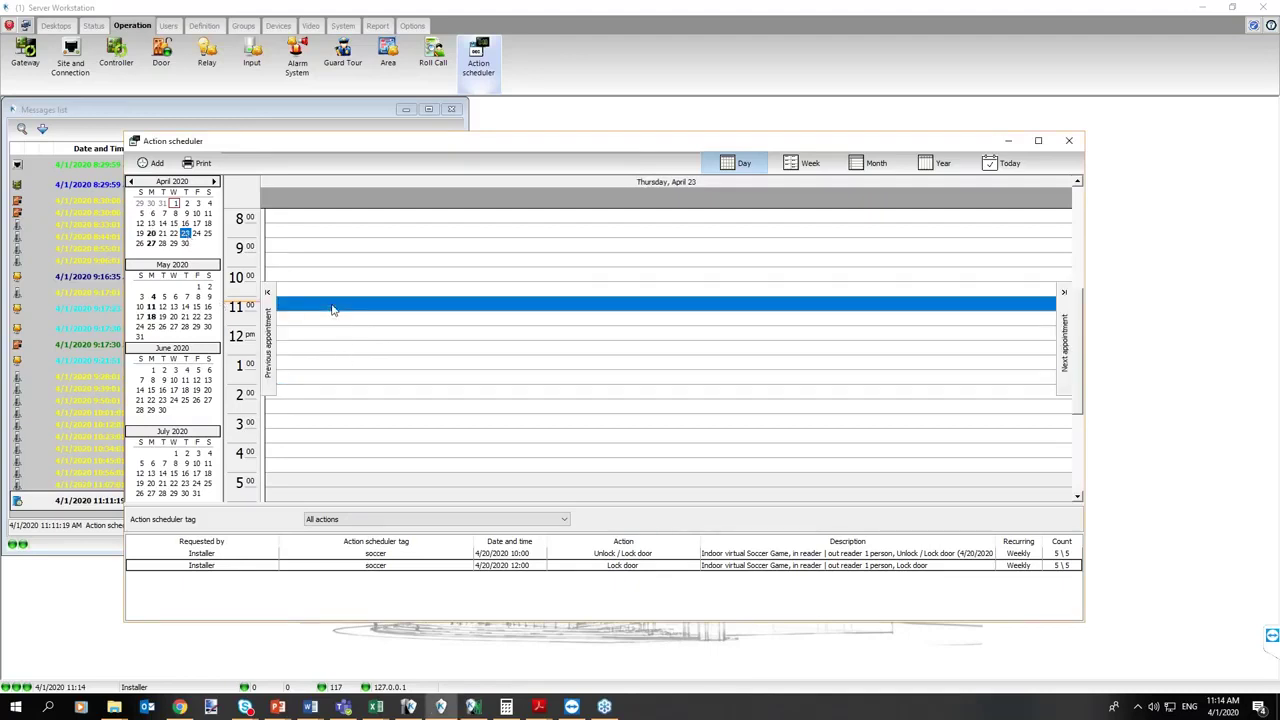
{"action": "double_click", "coordinate": [333, 309]}
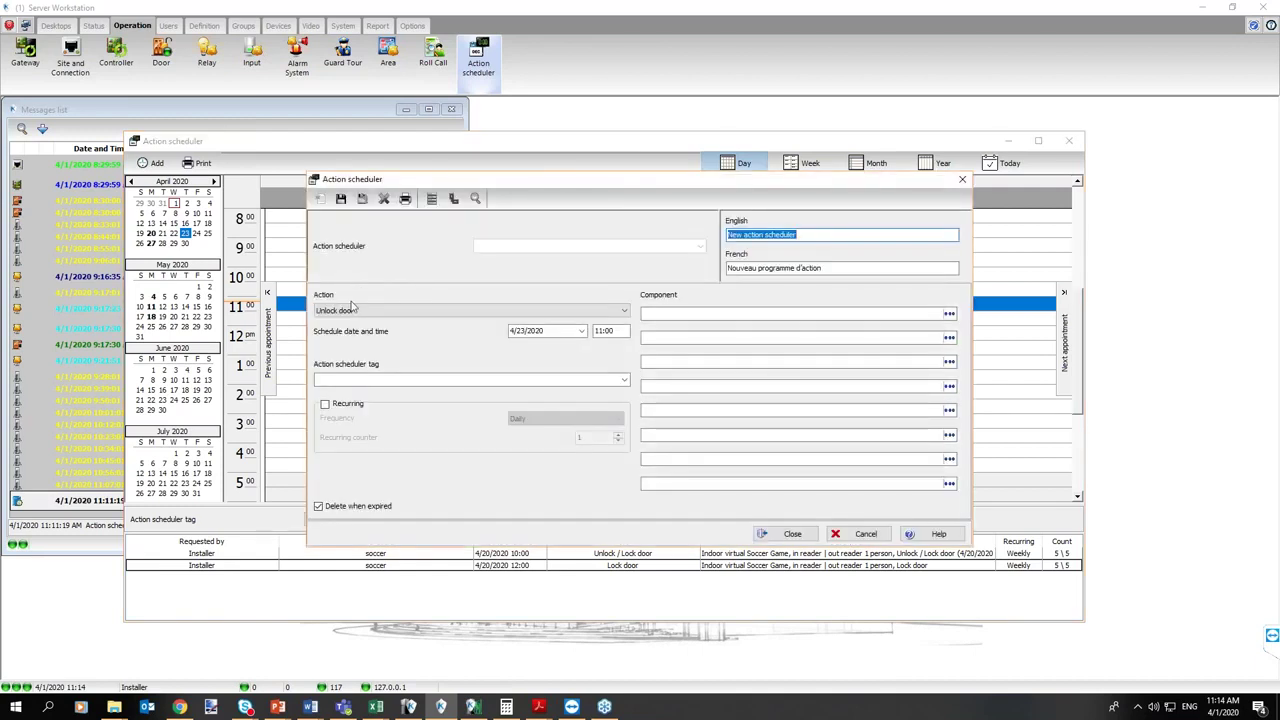
{"action": "left_click", "coordinate": [383, 313]}
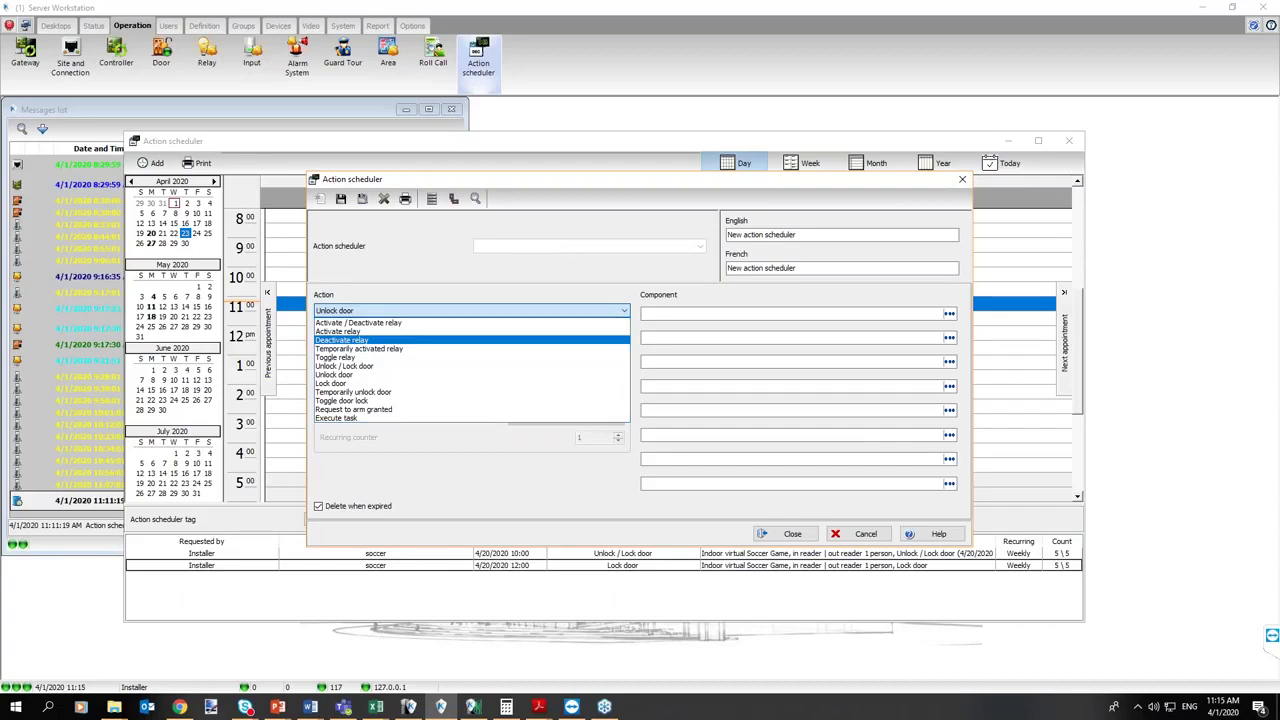
{"action": "key", "text": "alt+Tab"}
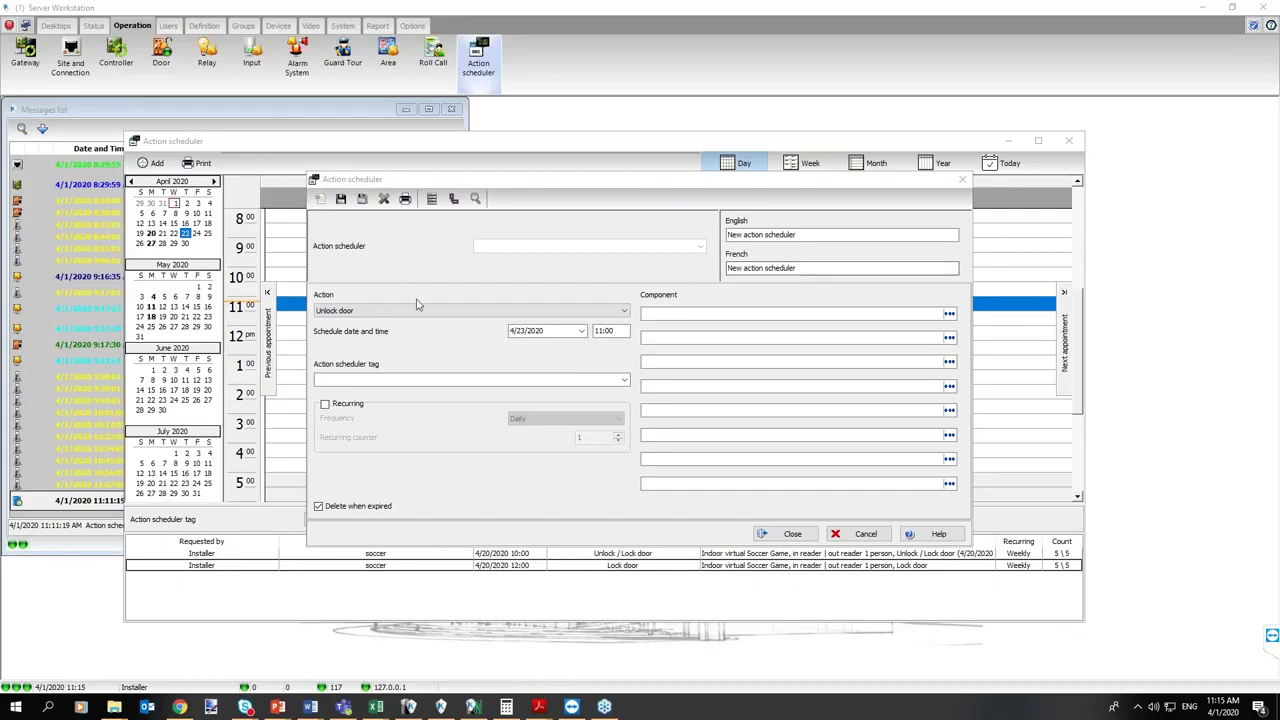
Name the new scheduled action "School End event" in English and set its action to Execute task
{"action": "left_click_drag", "start_coordinate": [798, 234], "coordinate": [603, 235]}
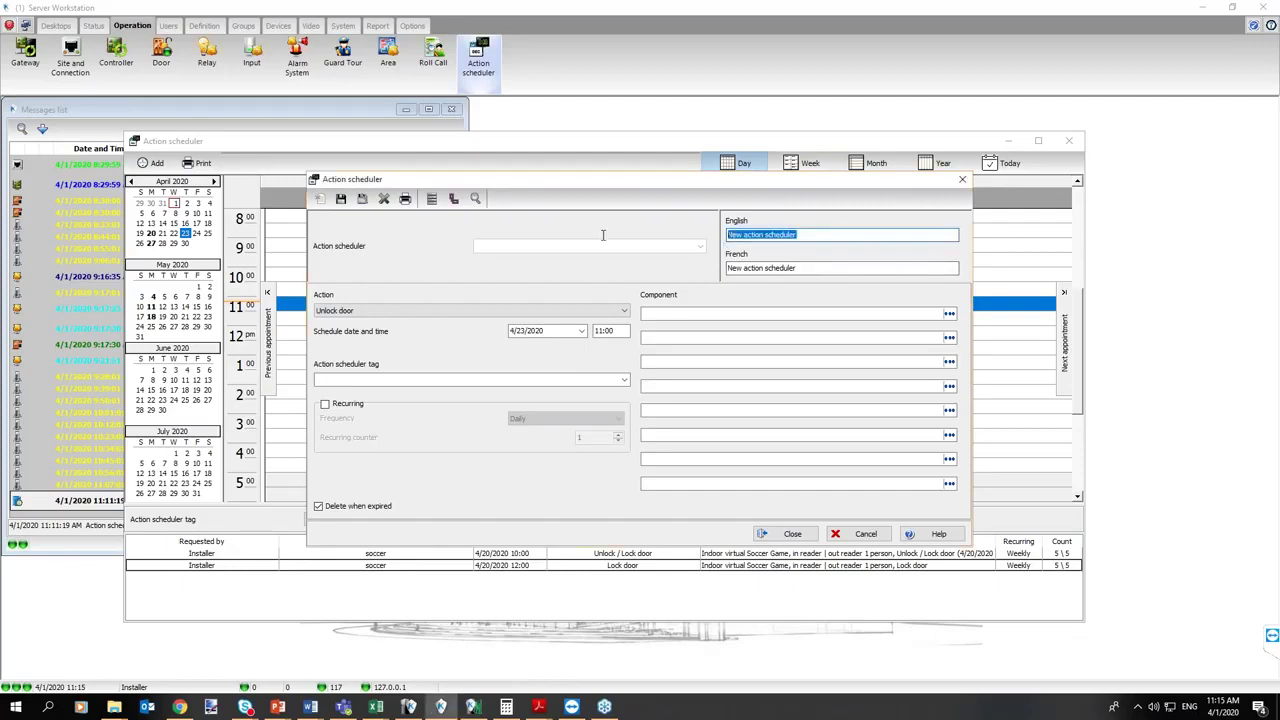
{"action": "type", "text": "School End event"}
{"action": "left_click", "coordinate": [418, 312]}
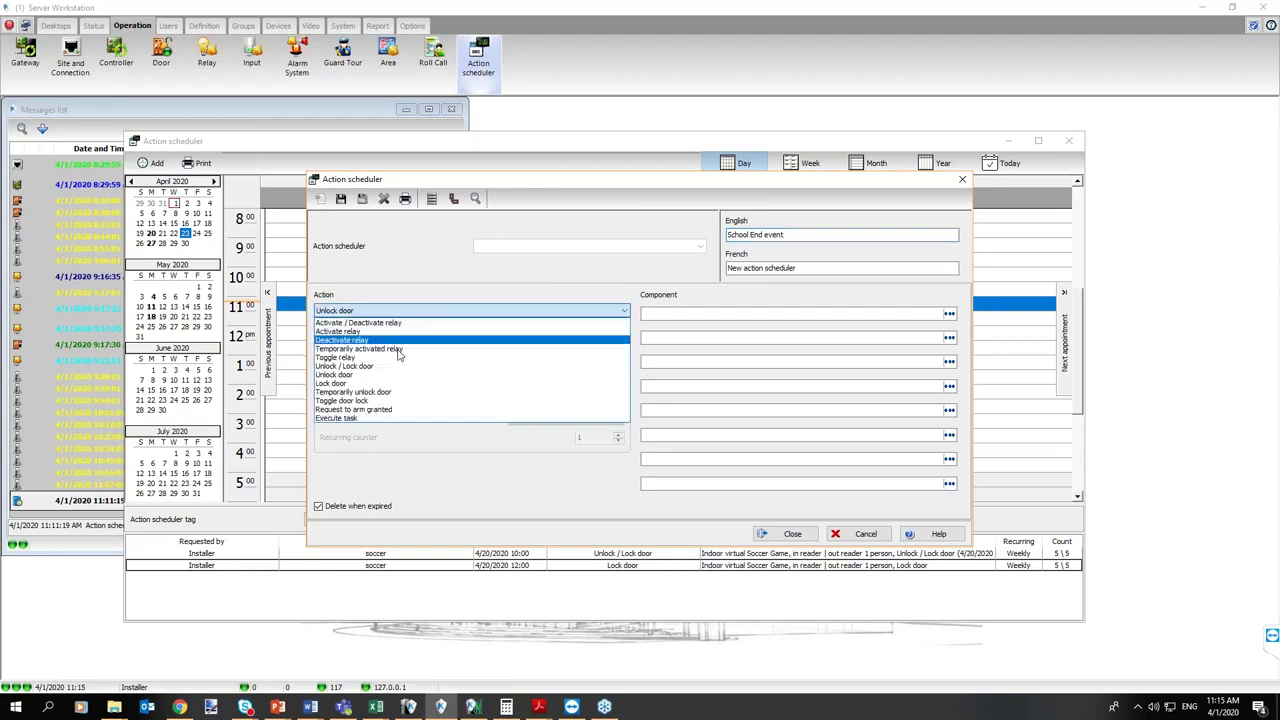
{"action": "left_click", "coordinate": [385, 419]}
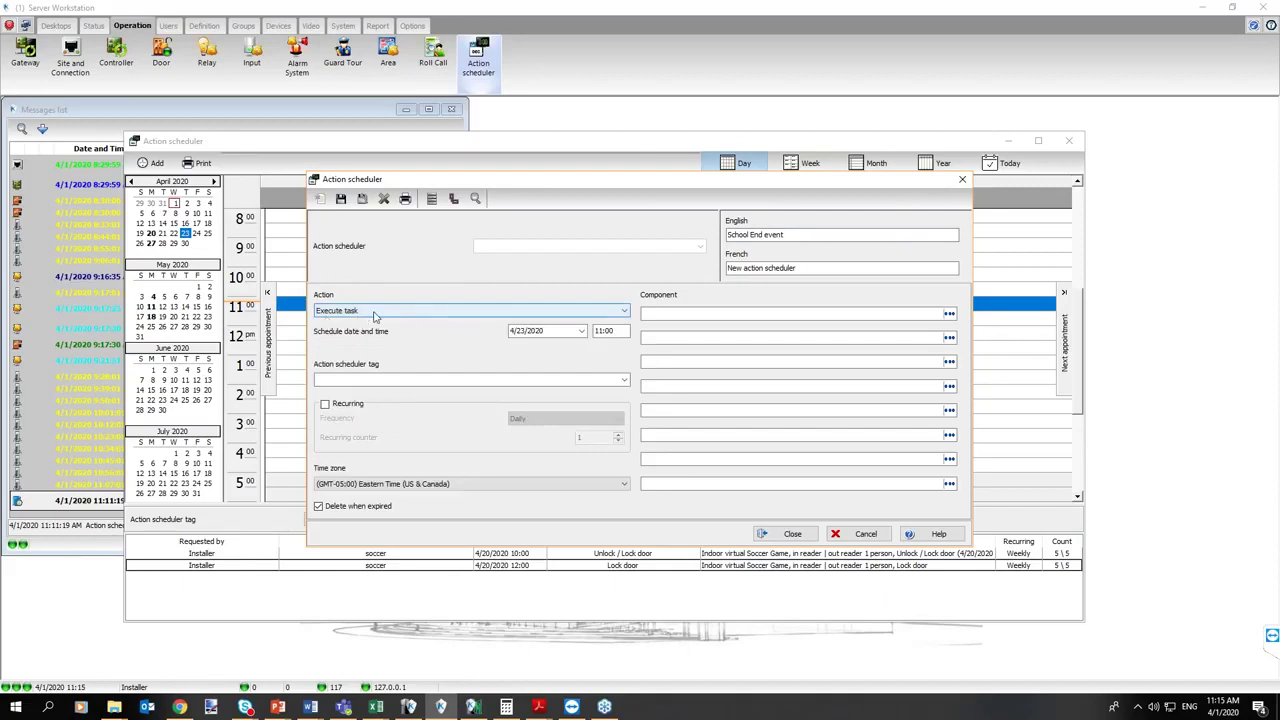
Schedule the School End event for 6/24/2020 at 07:00
{"action": "left_click", "coordinate": [582, 331]}
{"action": "left_click", "coordinate": [571, 367]}
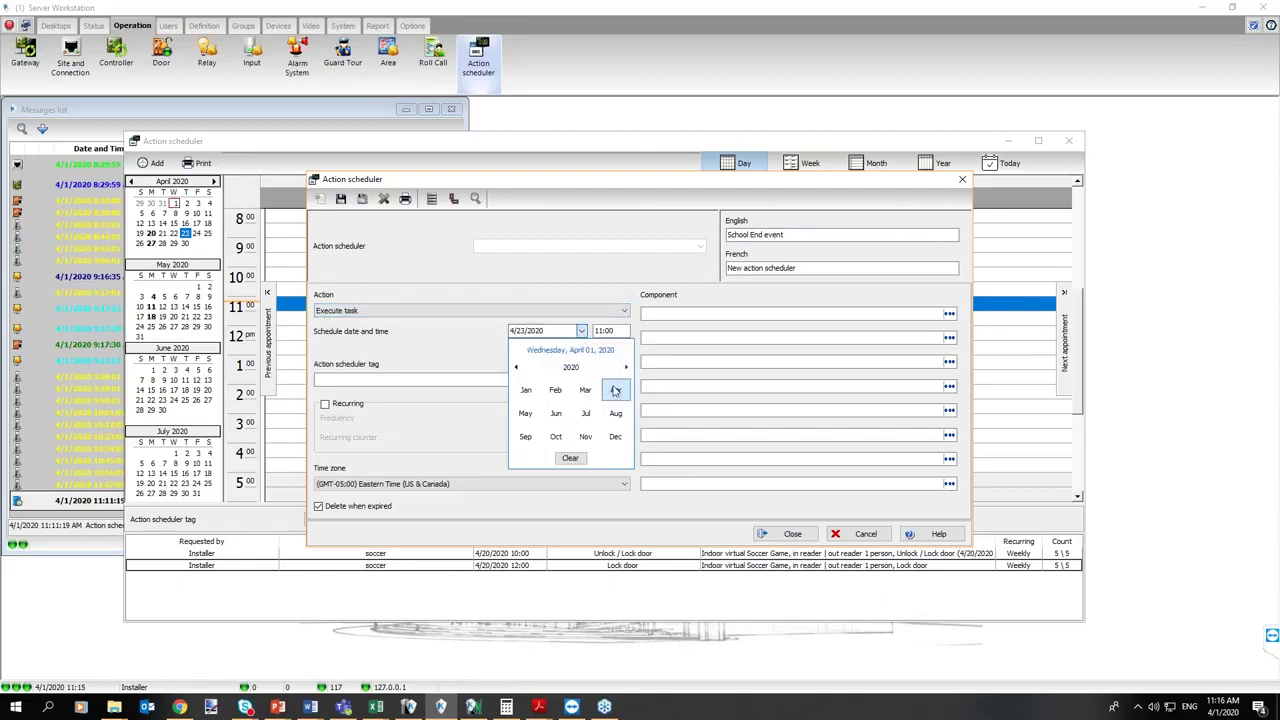
{"action": "left_click", "coordinate": [557, 419]}
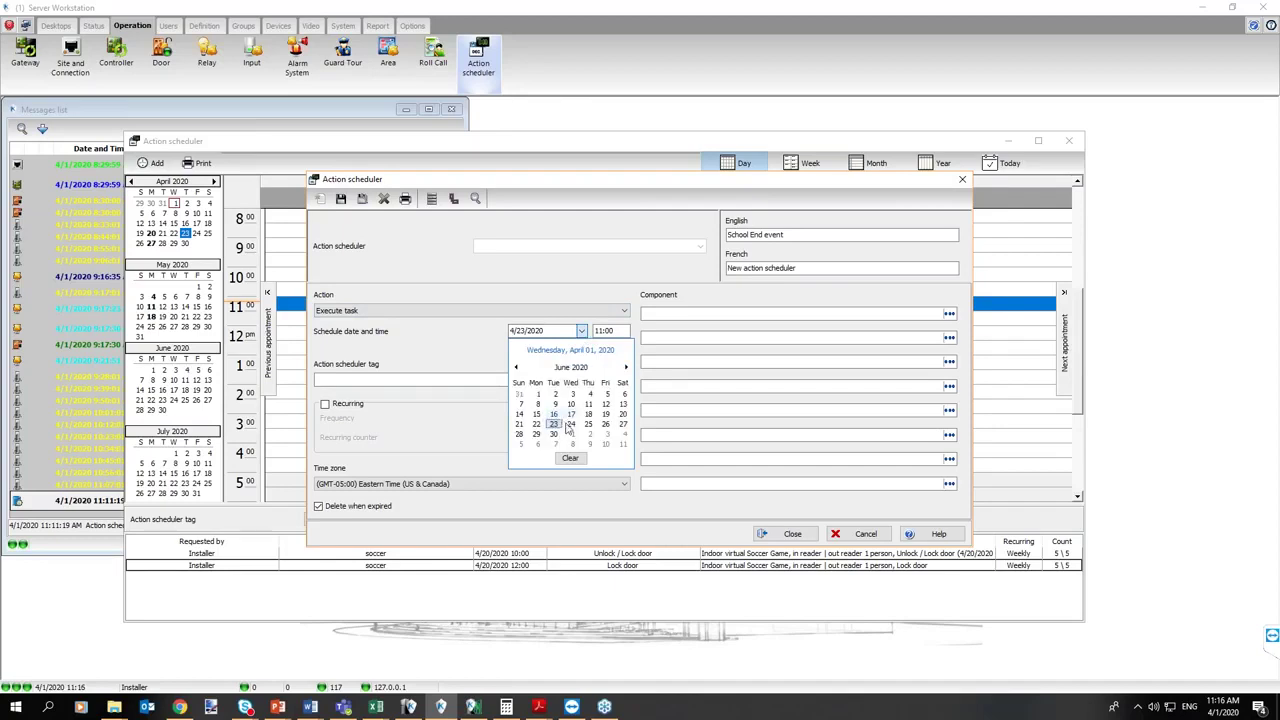
{"action": "left_click", "coordinate": [570, 422]}
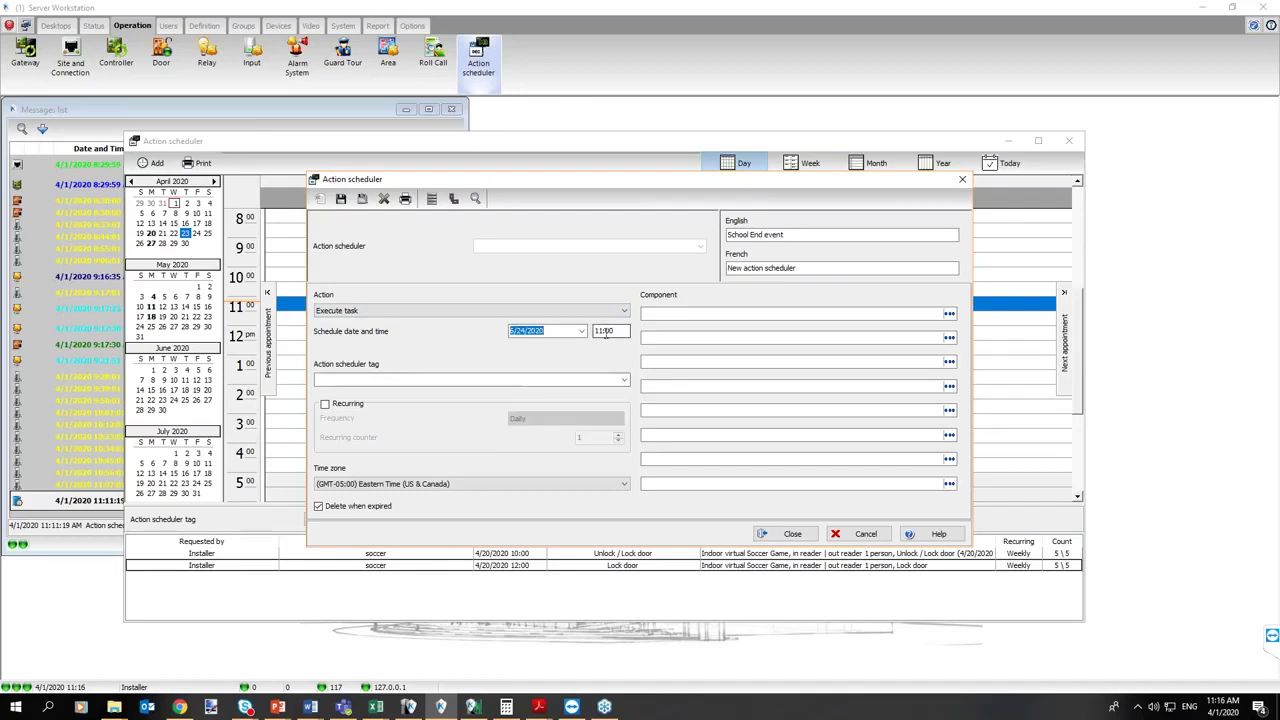
{"action": "left_click", "coordinate": [601, 331]}
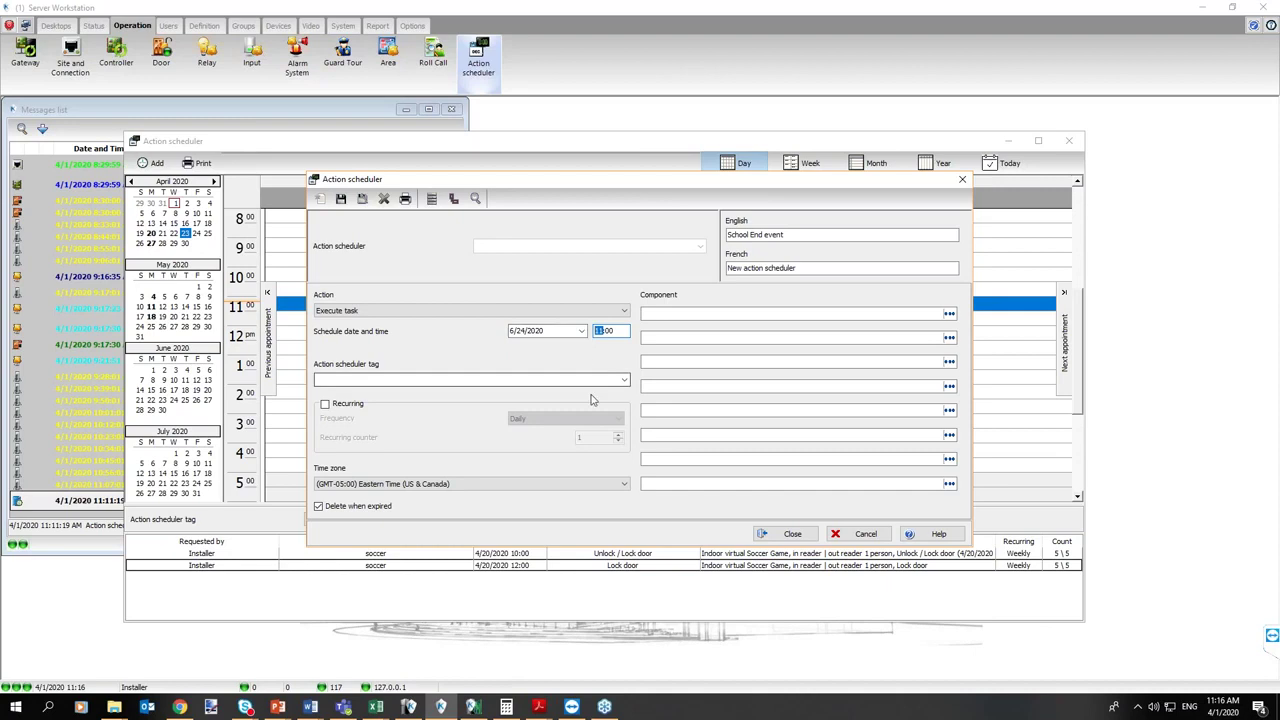
{"action": "type", "text": "07"}
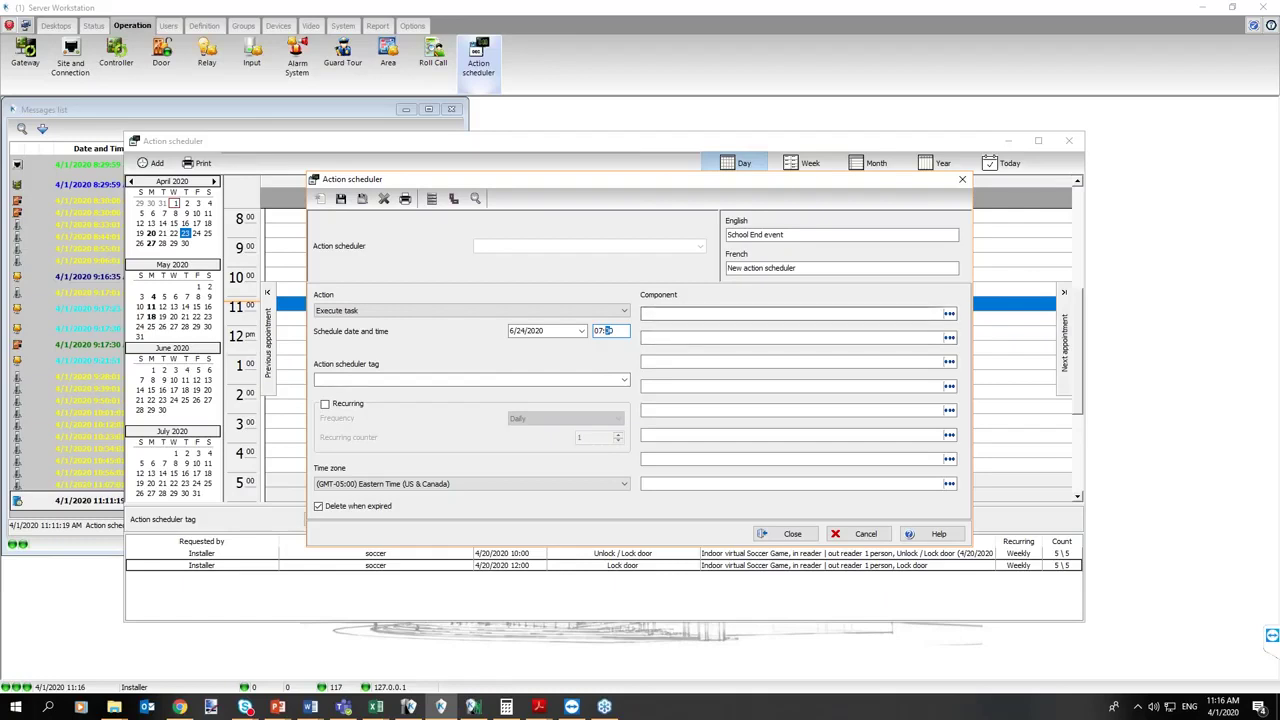
Create a new task for the first component and name it "Disable readers and students" in English
{"action": "right_click", "coordinate": [686, 313]}
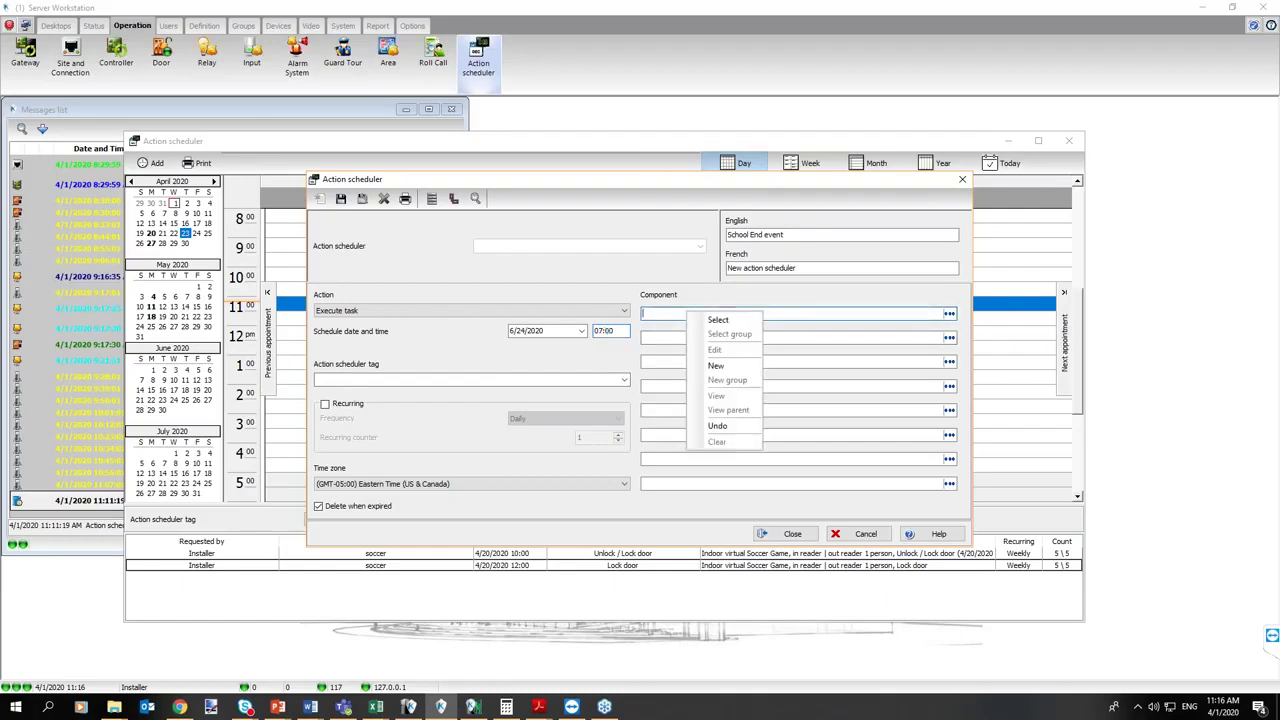
{"action": "left_click", "coordinate": [730, 368]}
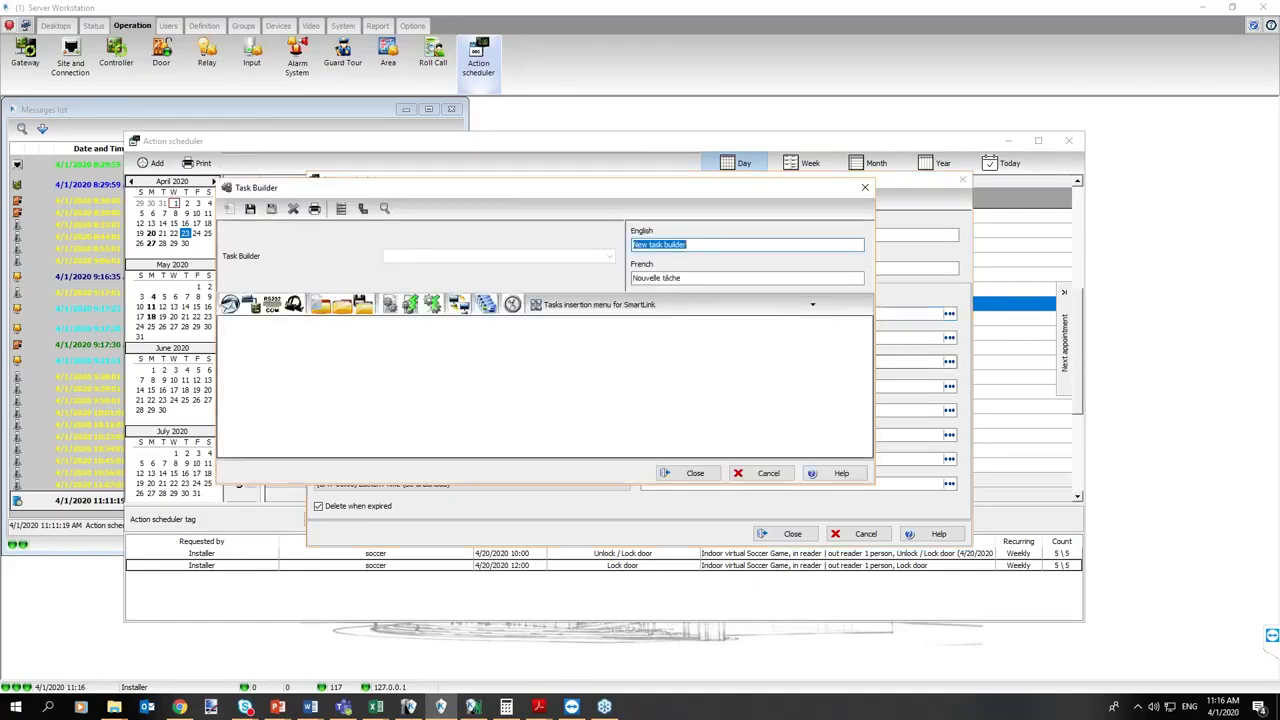
{"action": "left_click_drag", "start_coordinate": [573, 193], "coordinate": [682, 210]}
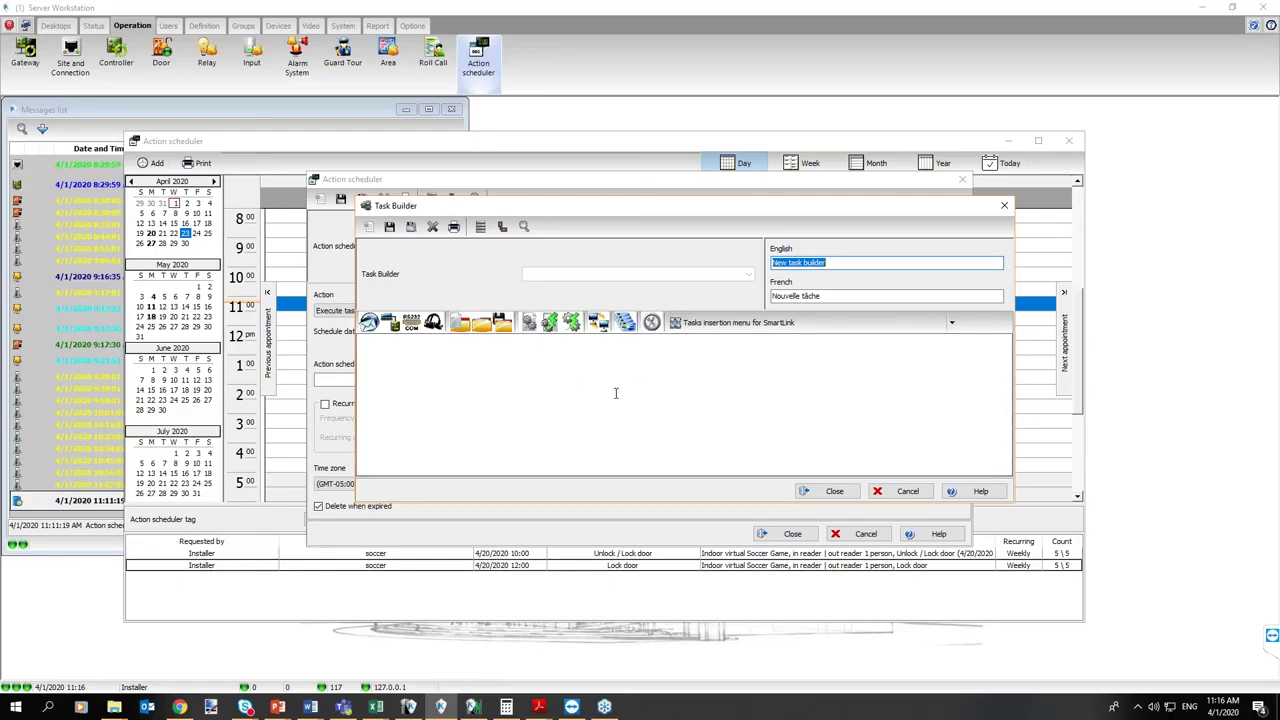
{"action": "type", "text": "Disable readers and students"}
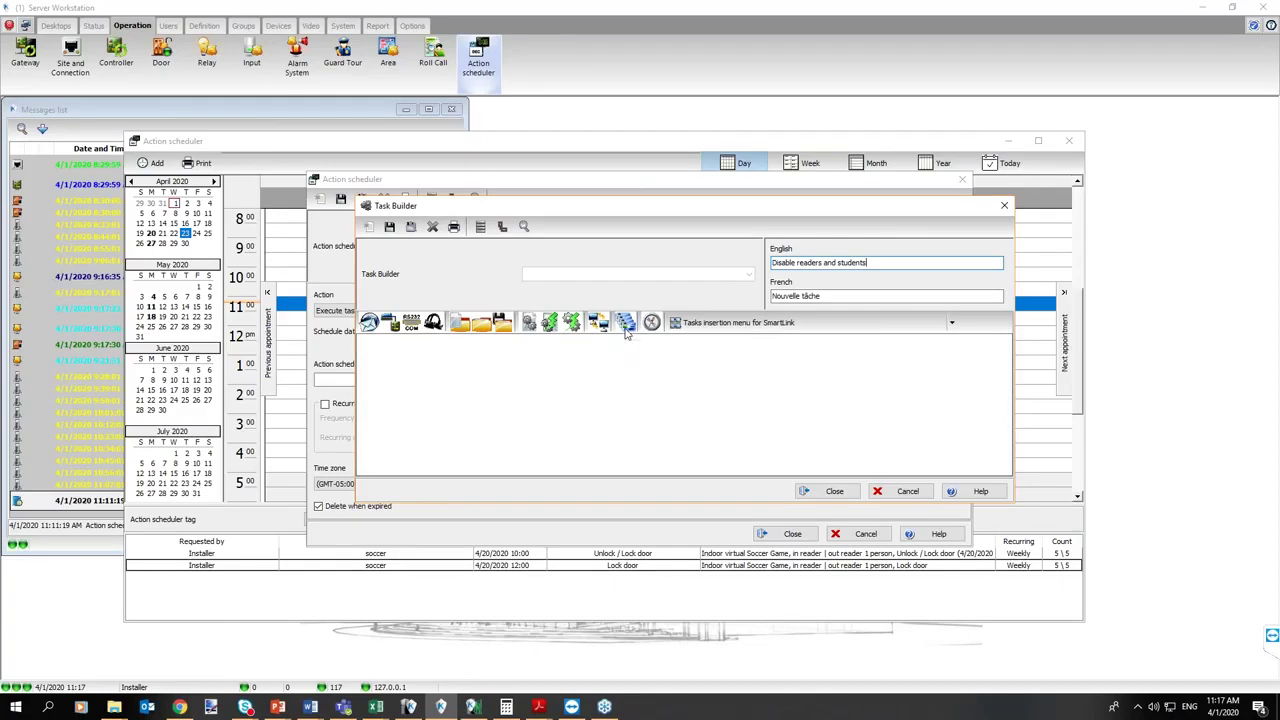
Add a batch card modification to the task that sets the card state of Visitor cards to Invalid
{"action": "left_click", "coordinate": [626, 332]}
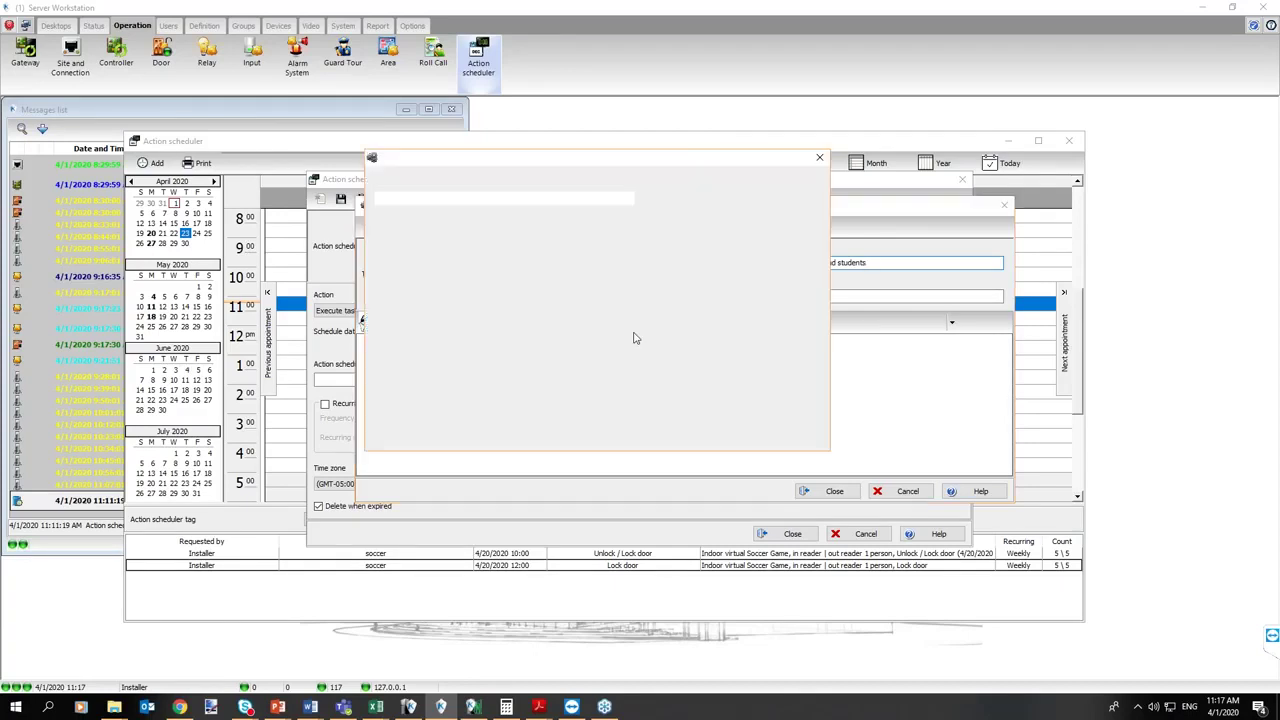
{"action": "left_click", "coordinate": [516, 200]}
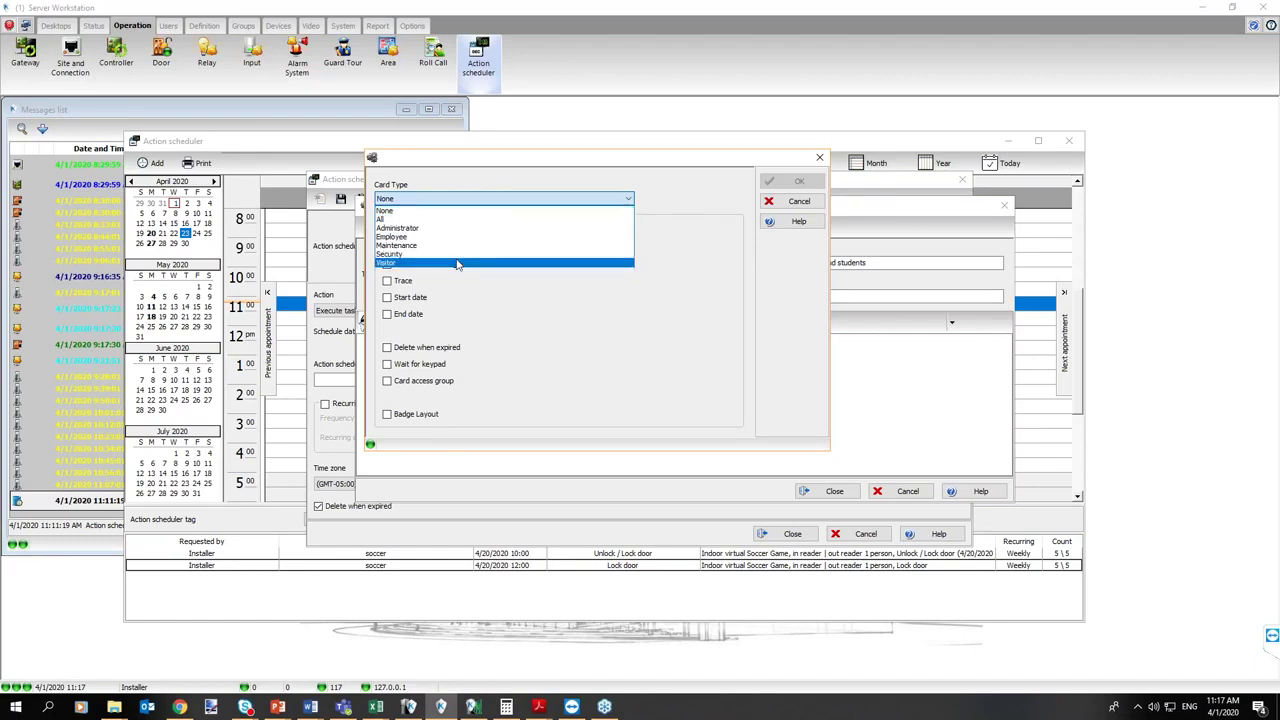
{"action": "left_click", "coordinate": [457, 264]}
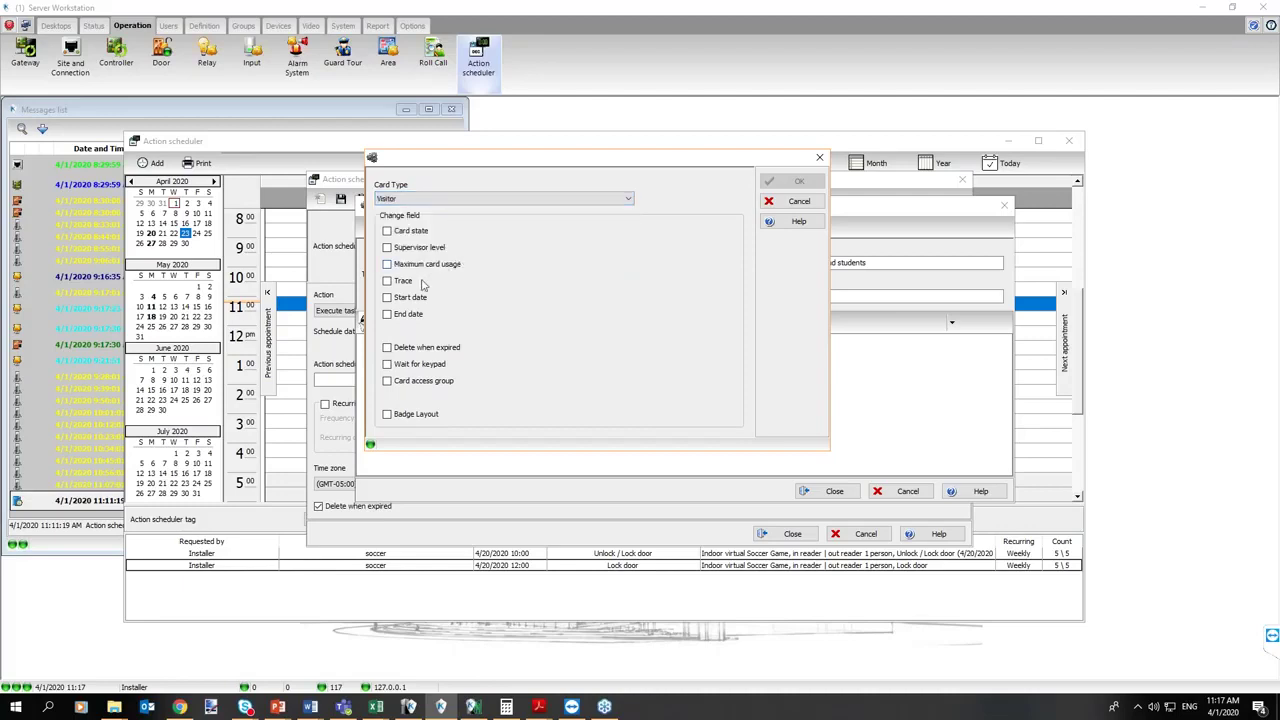
{"action": "left_click", "coordinate": [388, 231]}
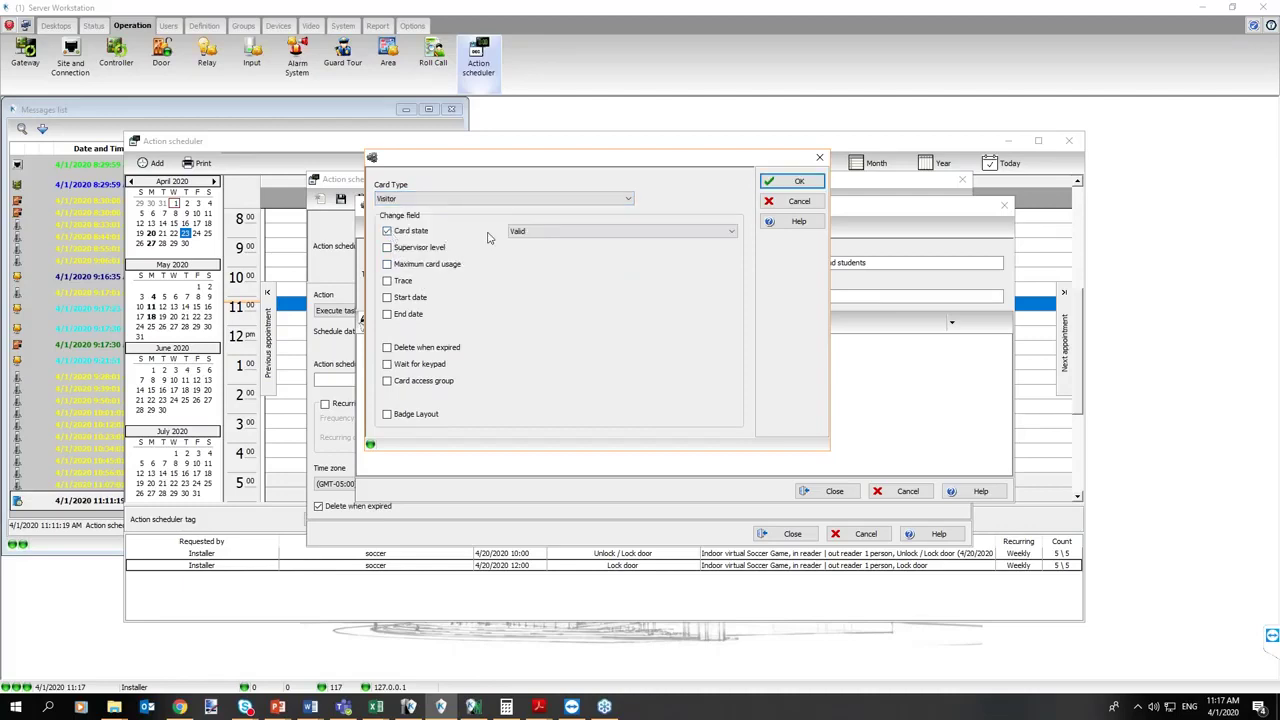
{"action": "left_click", "coordinate": [536, 231]}
{"action": "left_click", "coordinate": [530, 252]}
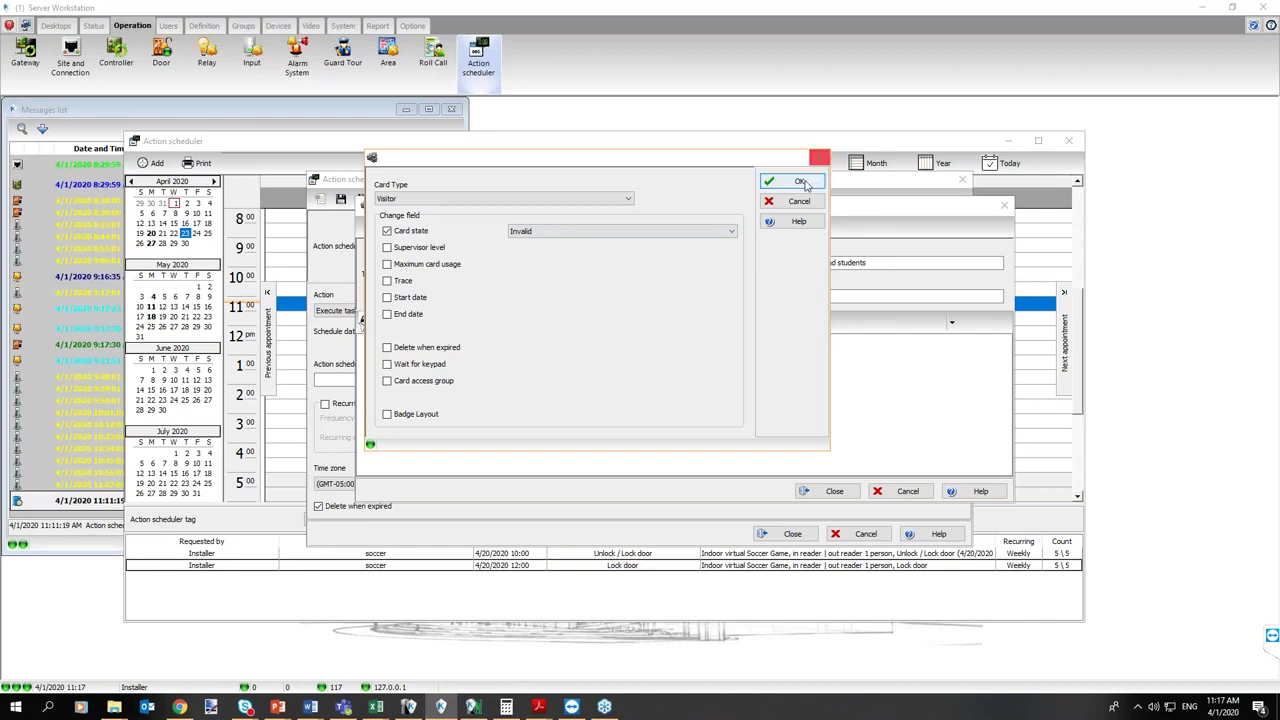
{"action": "left_click", "coordinate": [801, 182]}
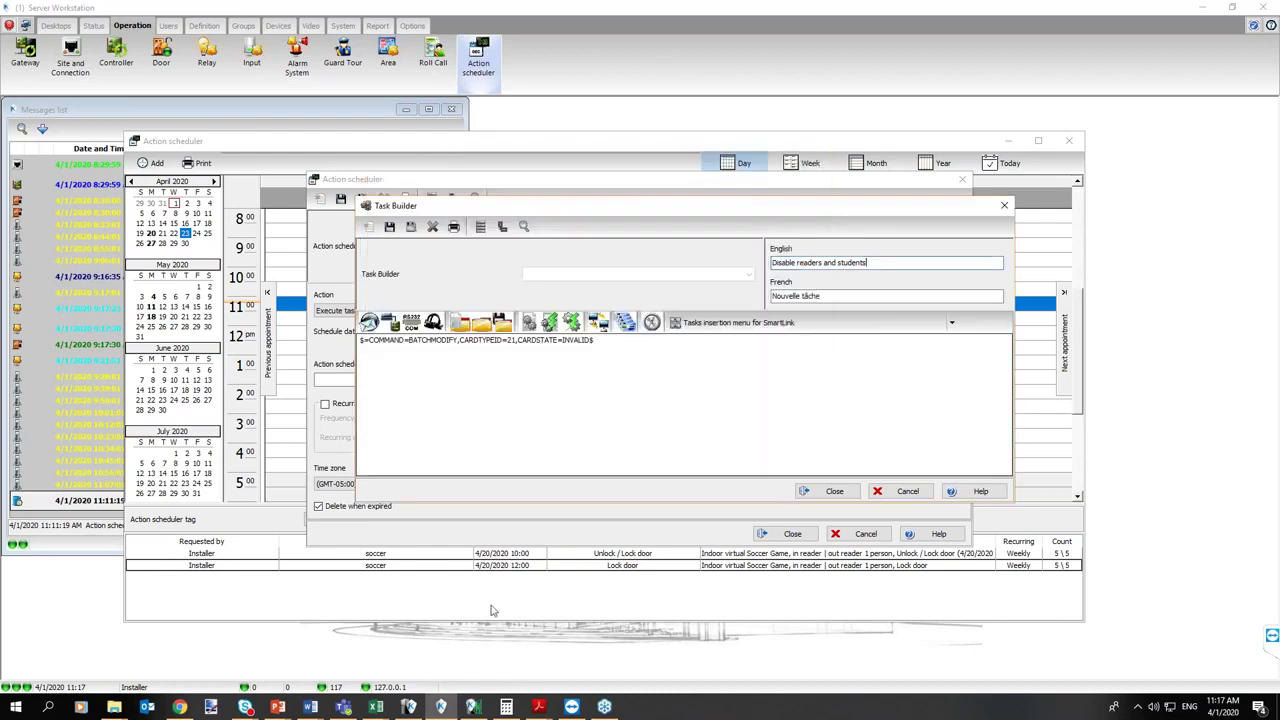
Add a Disarm door command for "out reader 1 person (01.01.02)" to the task and save it as the event's component
{"action": "left_click", "coordinate": [652, 323]}
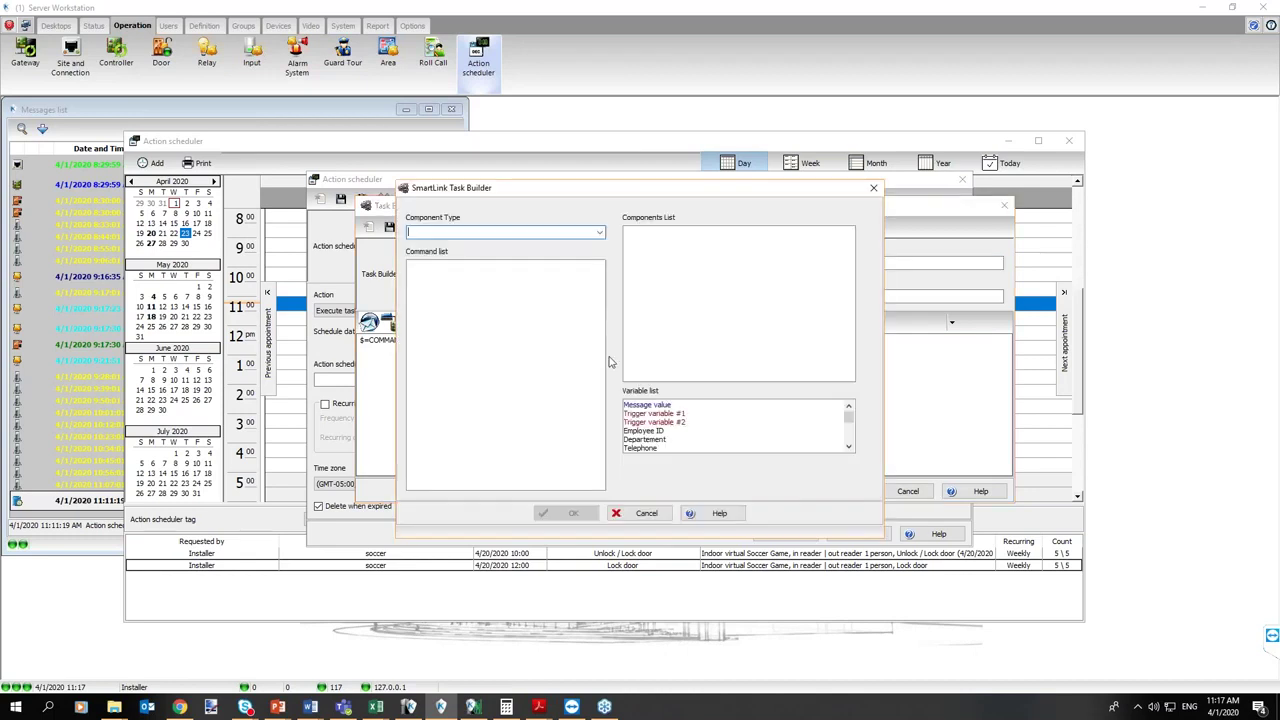
{"action": "left_click", "coordinate": [601, 234]}
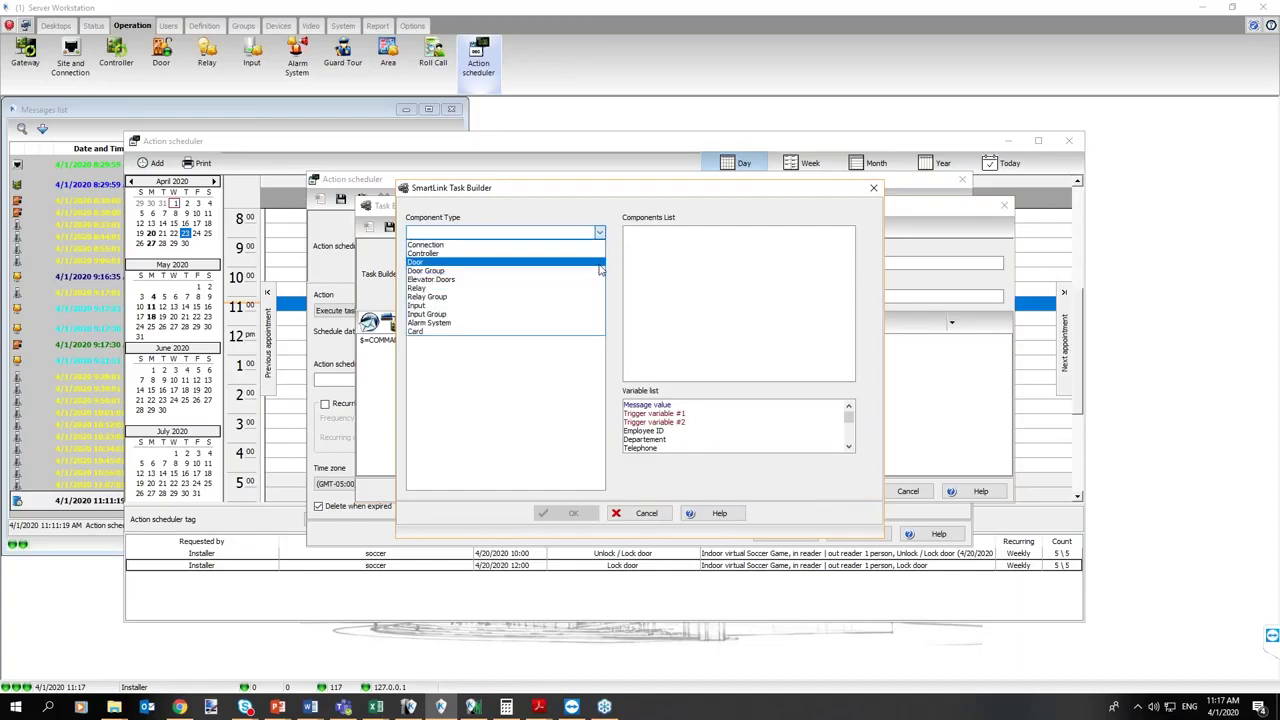
{"action": "left_click", "coordinate": [599, 263]}
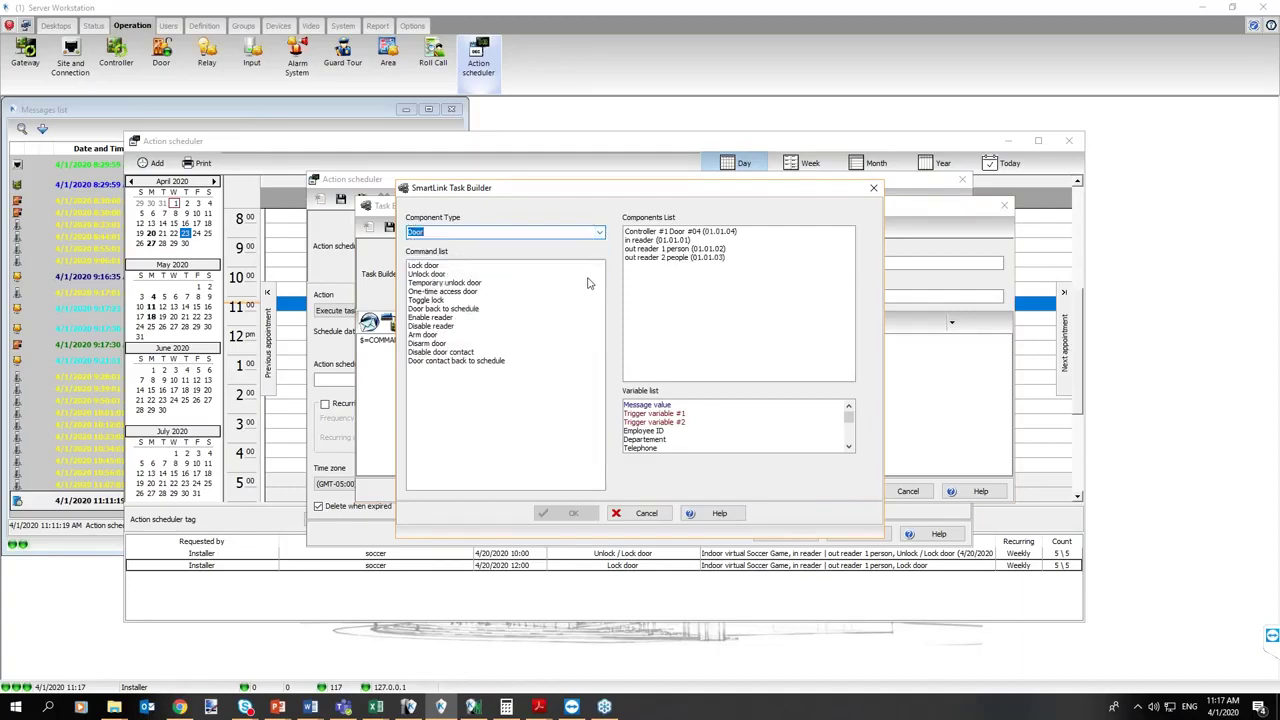
{"action": "left_click", "coordinate": [443, 346]}
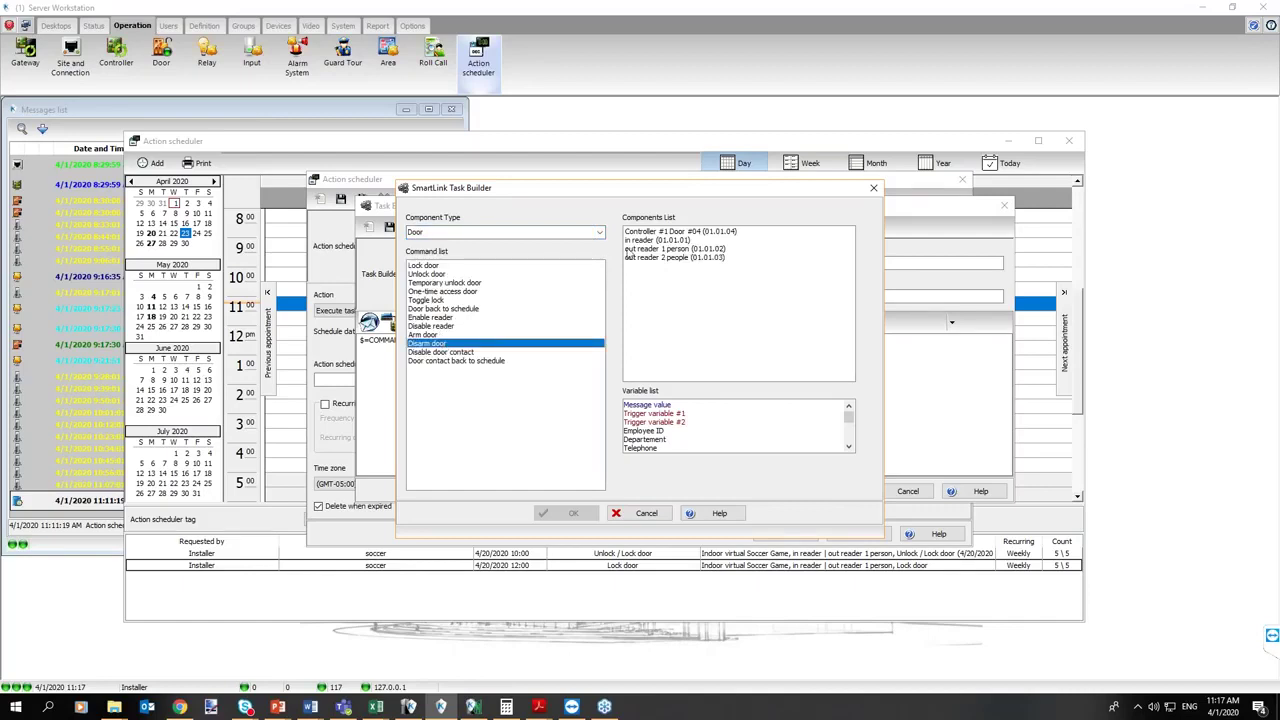
{"action": "left_click", "coordinate": [648, 250]}
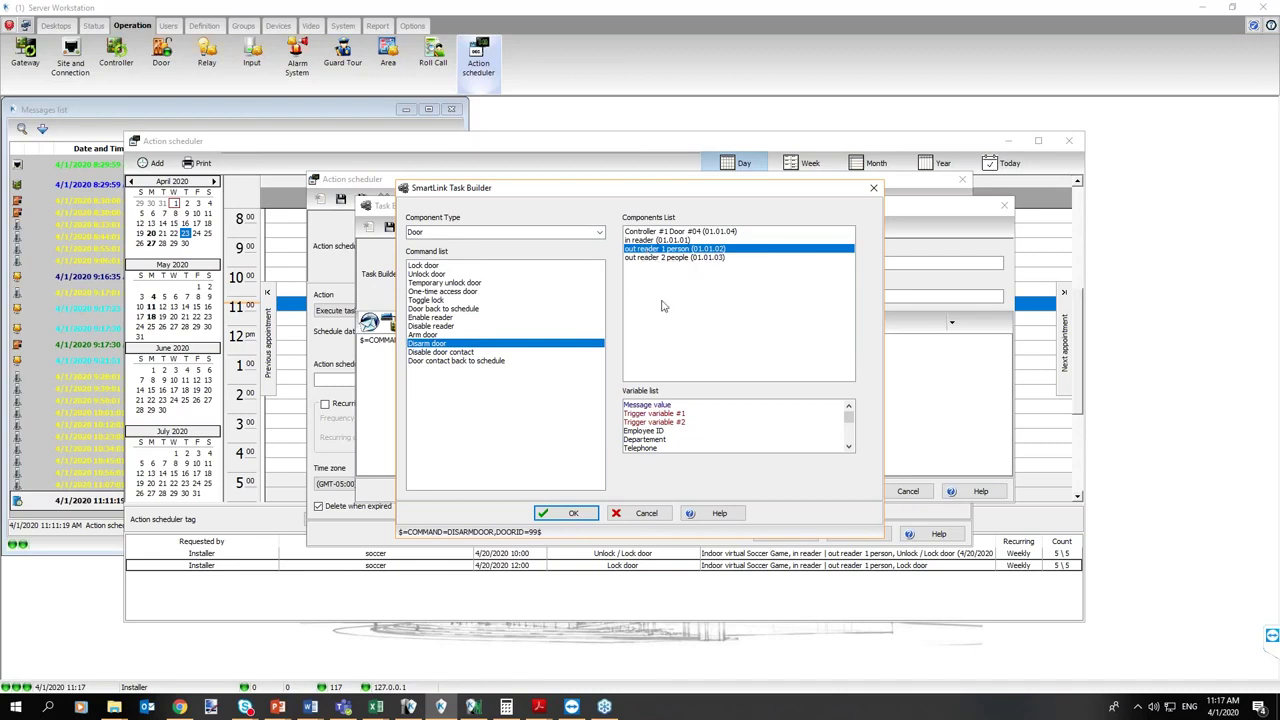
{"action": "left_click", "coordinate": [571, 513]}
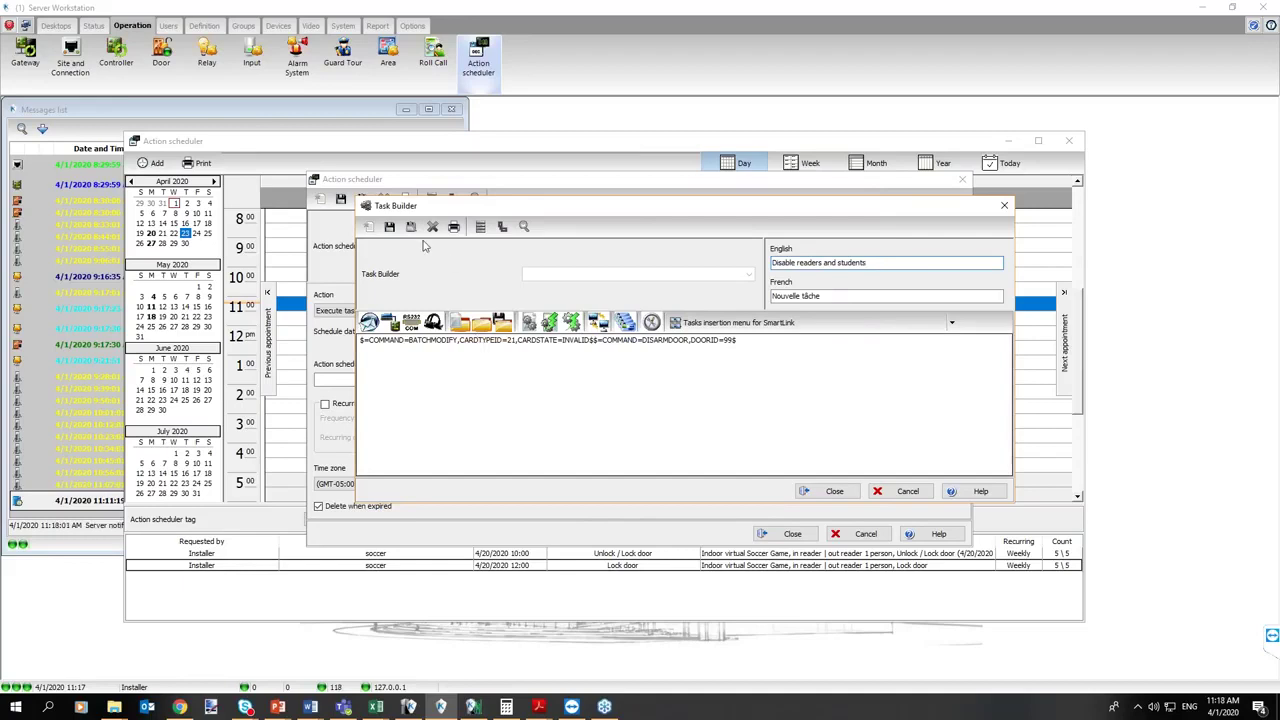
{"action": "left_click", "coordinate": [389, 226]}
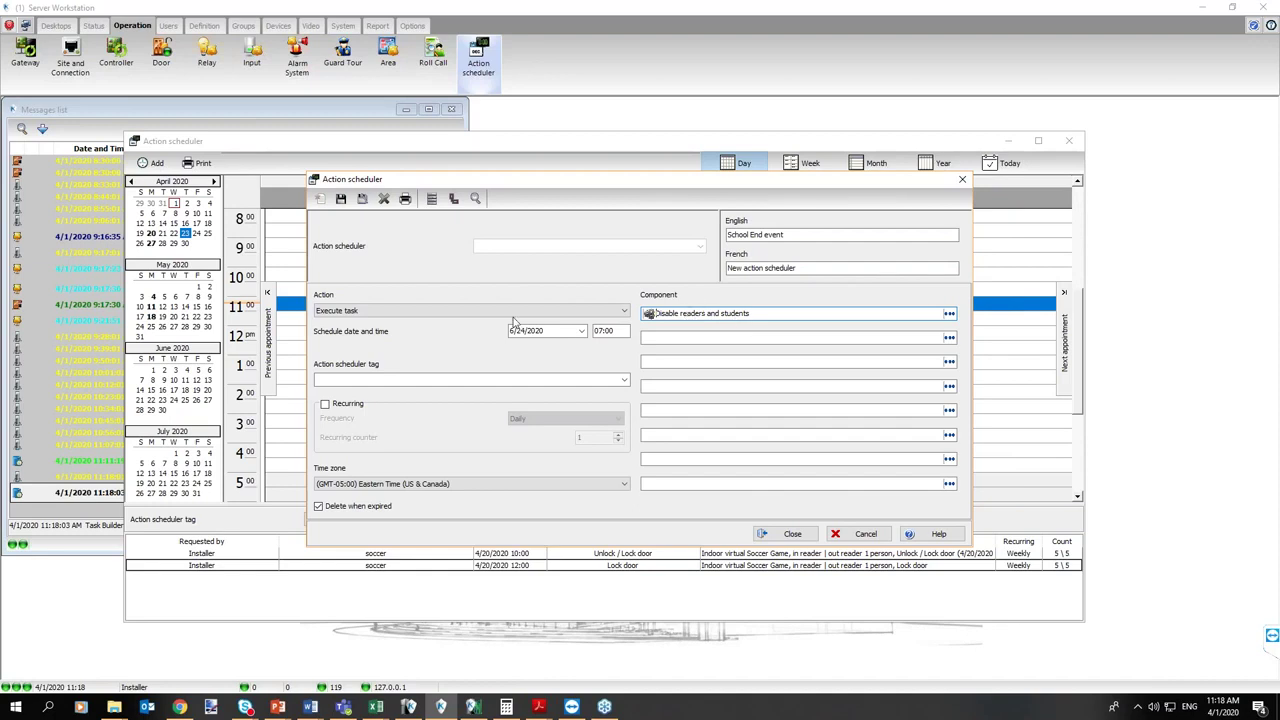
Save the School End event and review the scheduler calendar from April 19 to May 30 and from June 7 to July 4, 2020
{"action": "left_click", "coordinate": [341, 199]}
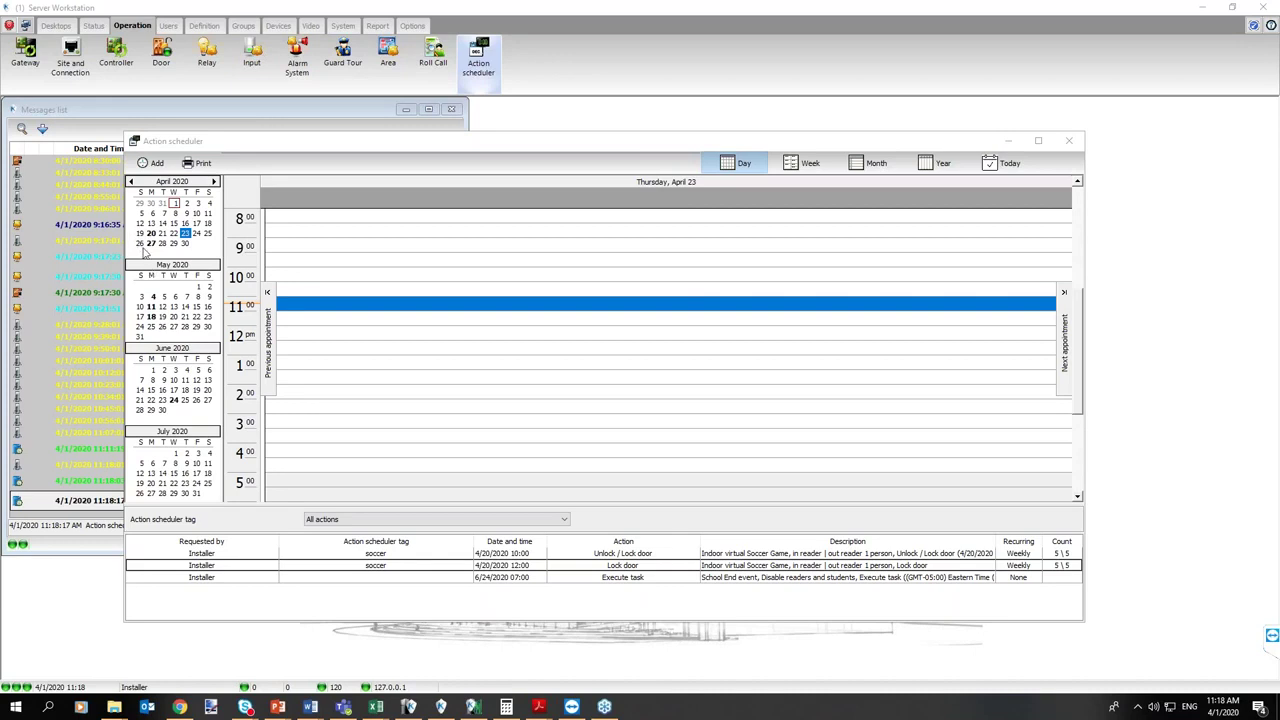
{"action": "left_click_drag", "start_coordinate": [140, 233], "coordinate": [214, 336]}
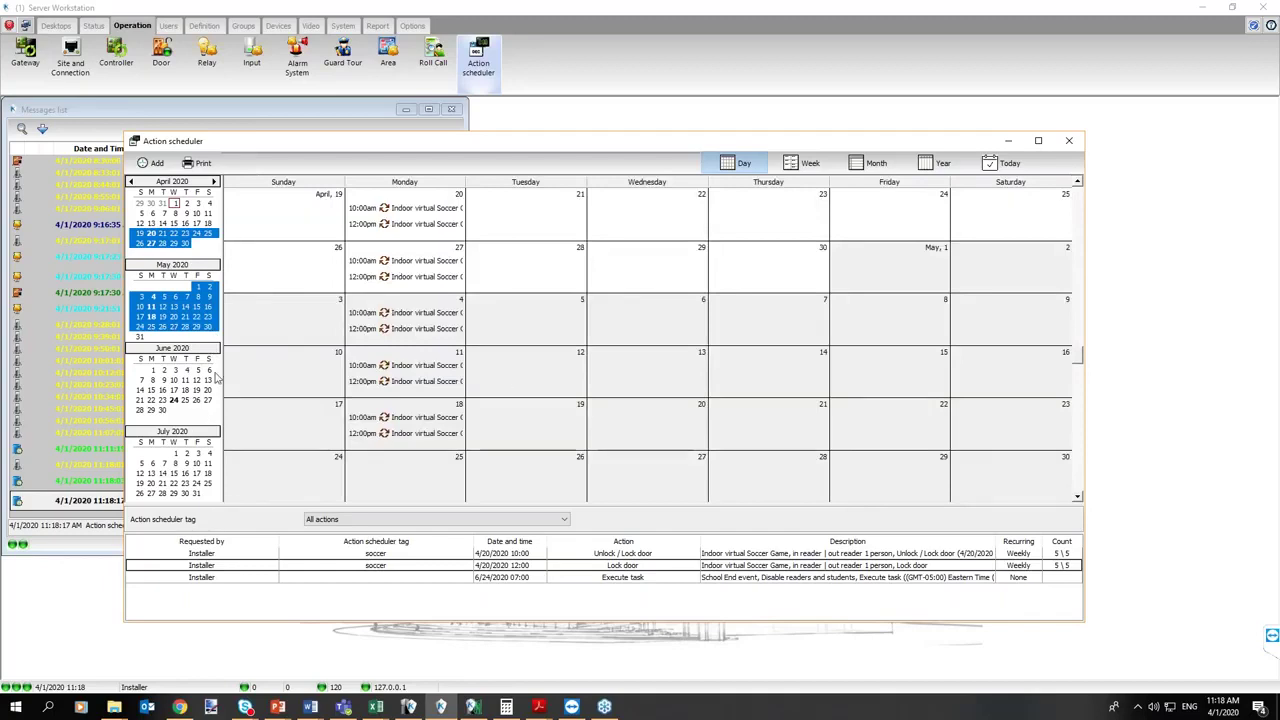
{"action": "left_click_drag", "start_coordinate": [141, 380], "coordinate": [193, 410]}
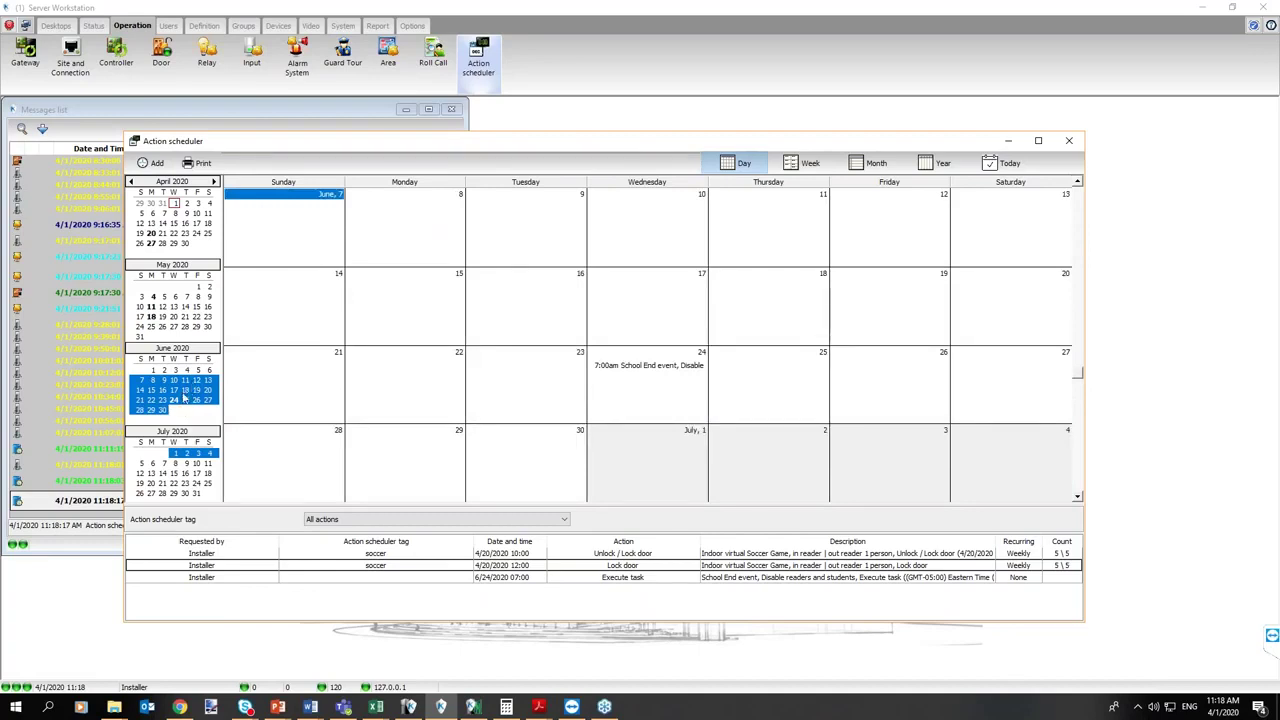
{"action": "left_click", "coordinate": [185, 380]}
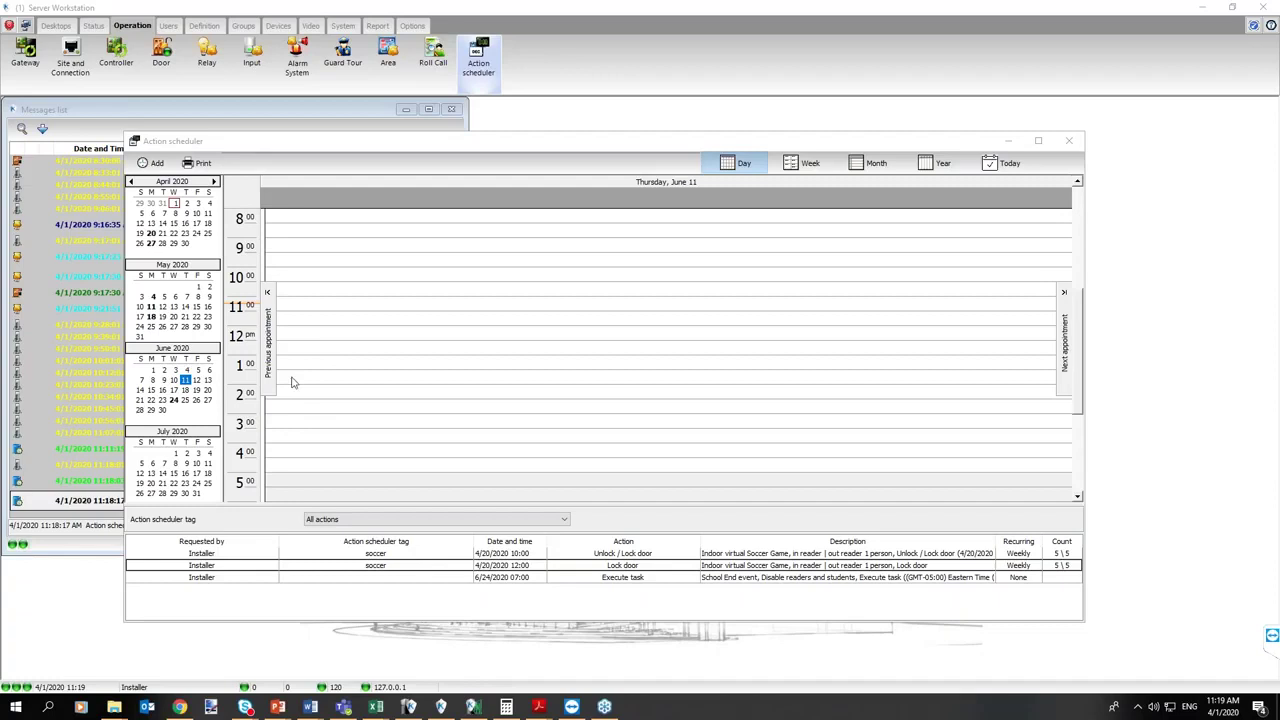
Start a new action for 6/24/2020 at 11:00, enable recurrence, examine the frequency options, and close the form without saving
{"action": "left_click_drag", "start_coordinate": [173, 401], "coordinate": [187, 401]}
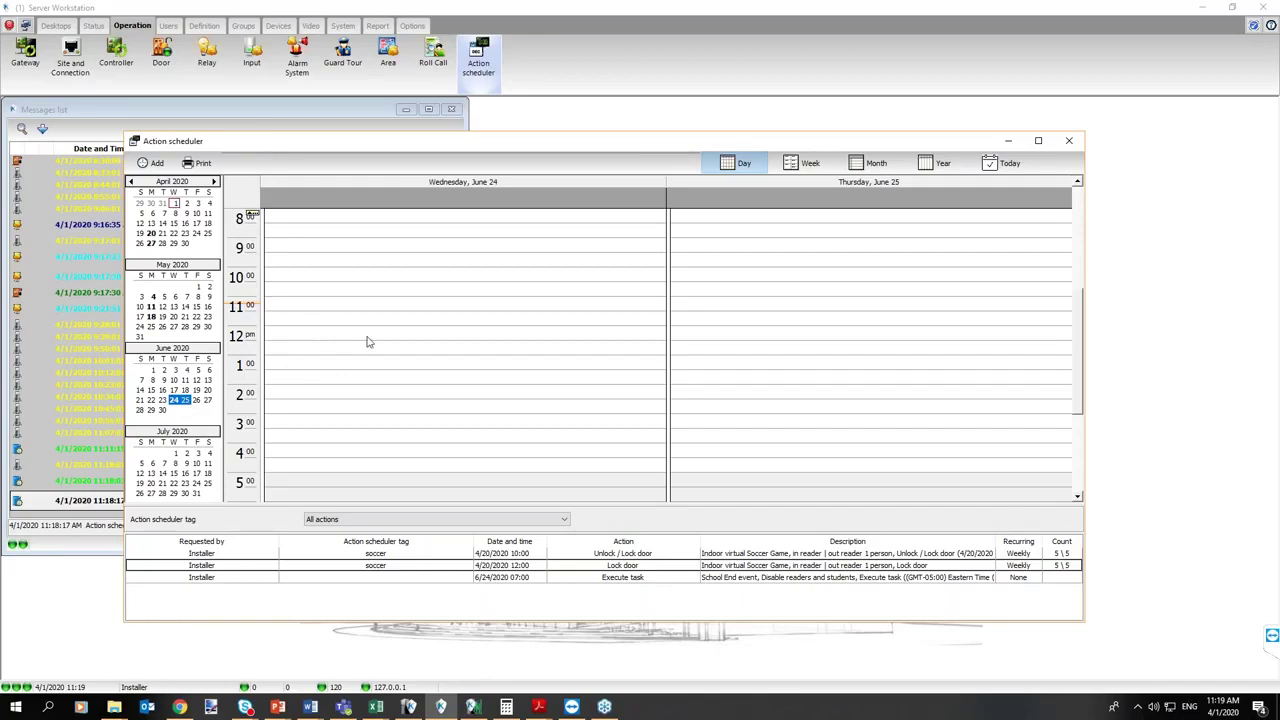
{"action": "left_click", "coordinate": [405, 303]}
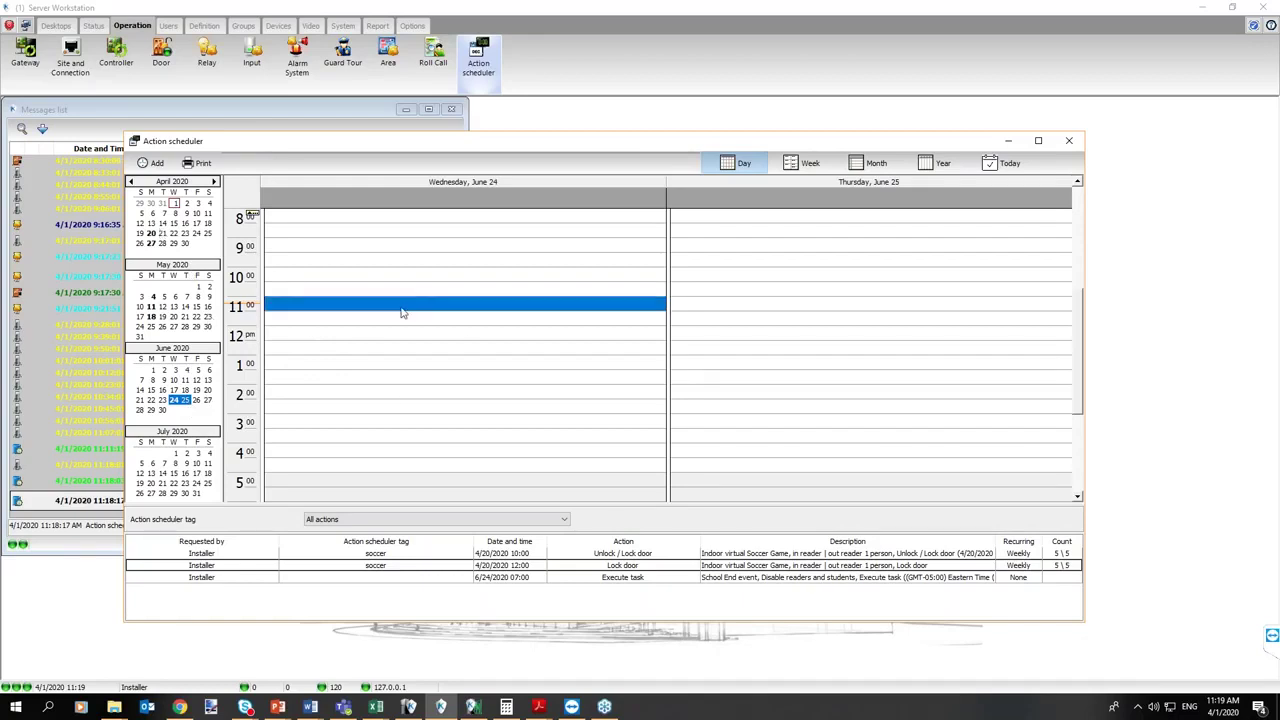
{"action": "double_click", "coordinate": [401, 313]}
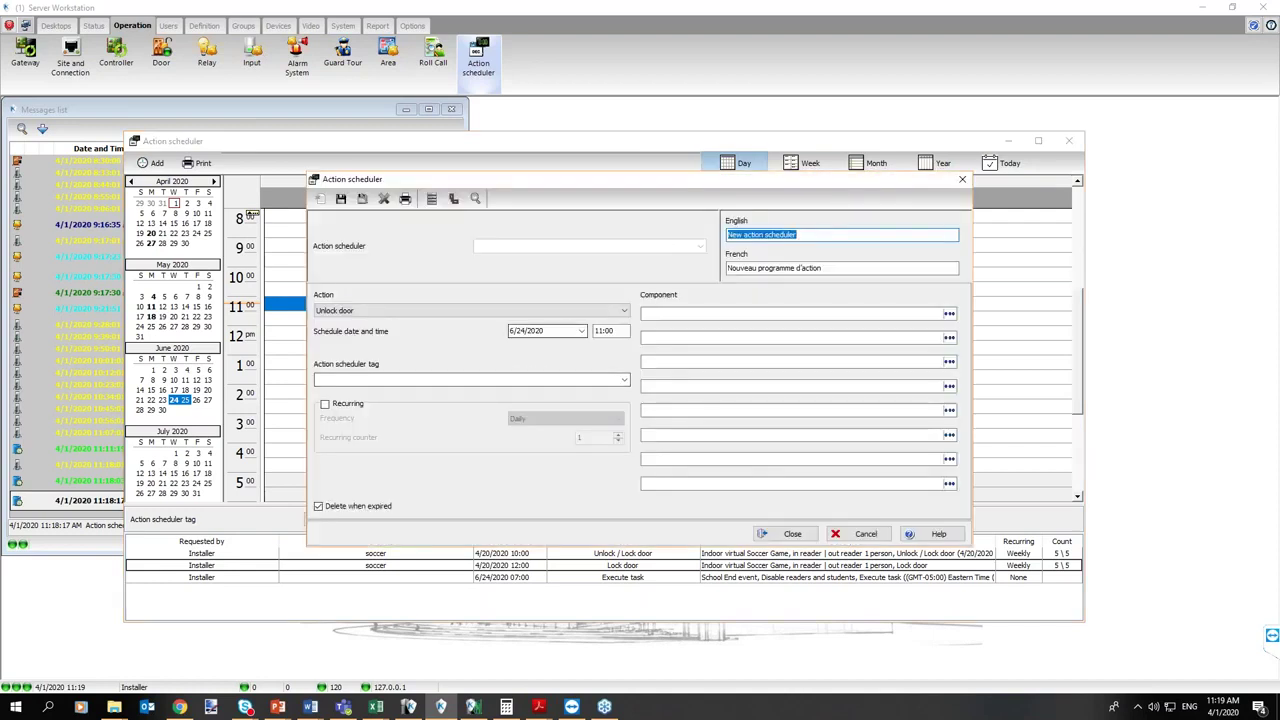
{"action": "left_click", "coordinate": [350, 405]}
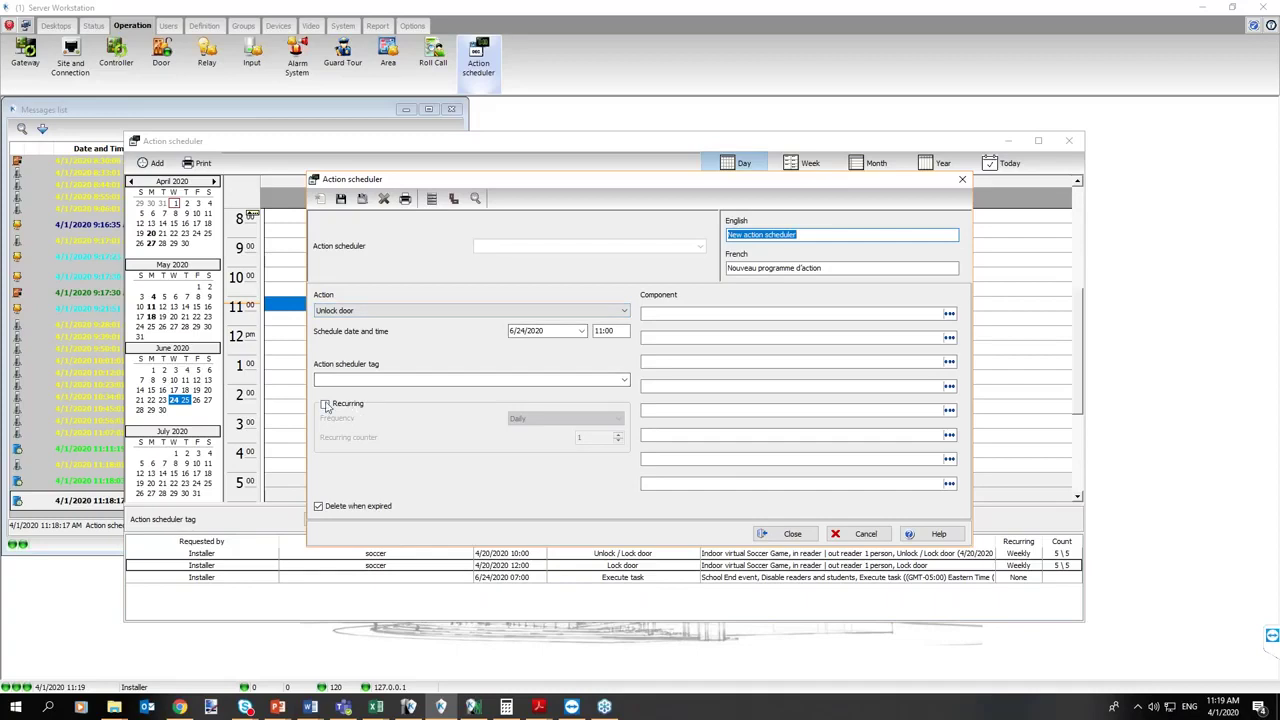
{"action": "left_click", "coordinate": [524, 421]}
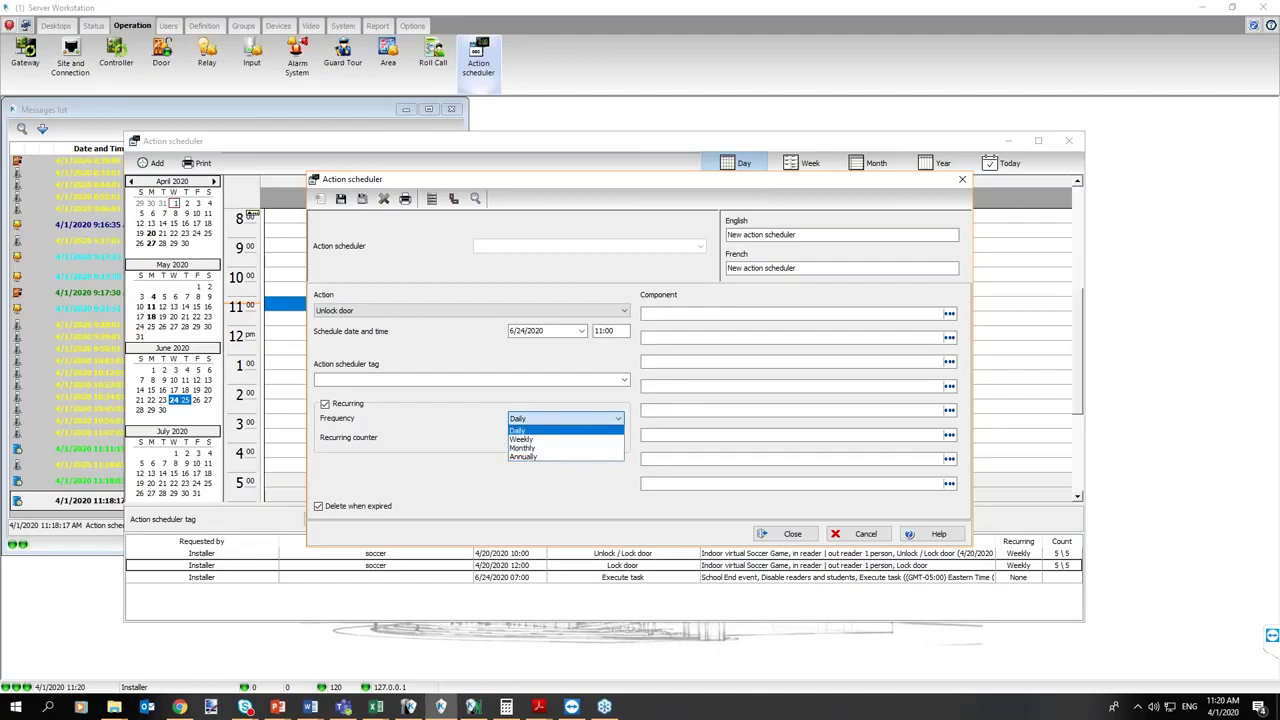
{"action": "left_click", "coordinate": [962, 182]}
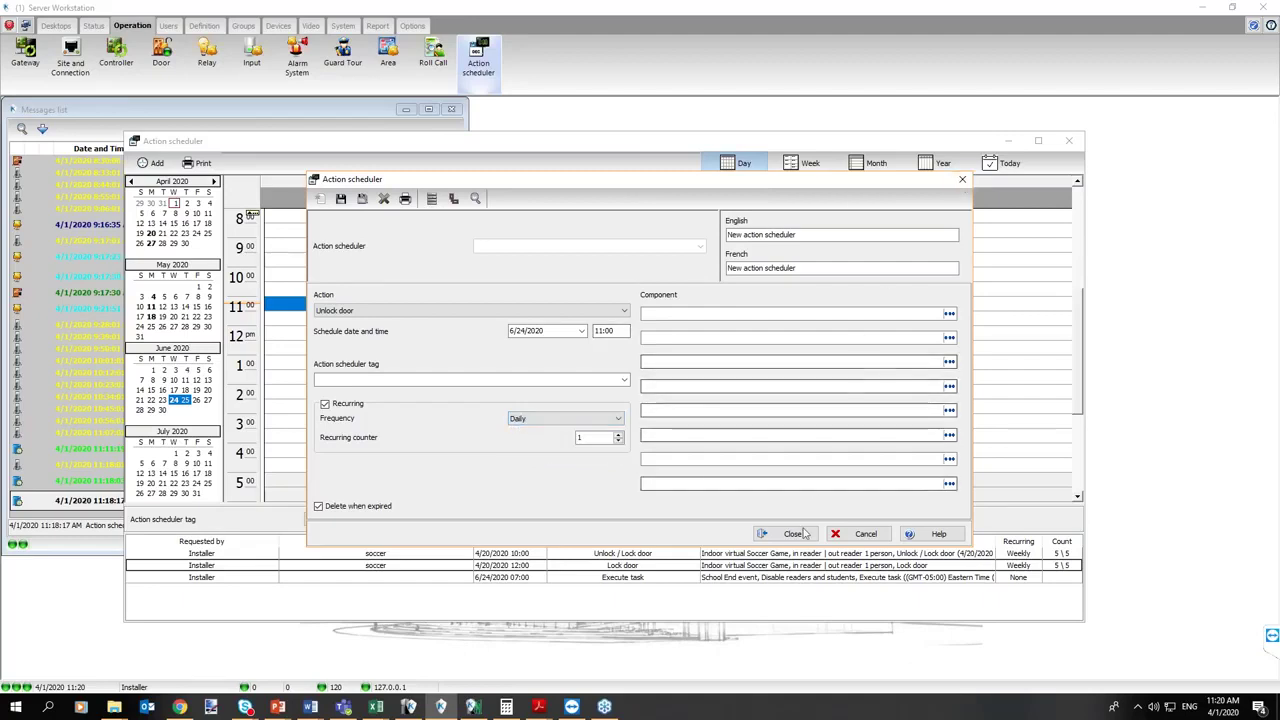
{"action": "left_click", "coordinate": [797, 543]}
Switch to EntraPass web, connect to the demo site, and log in with the account password
{"action": "left_click", "coordinate": [640, 372]}
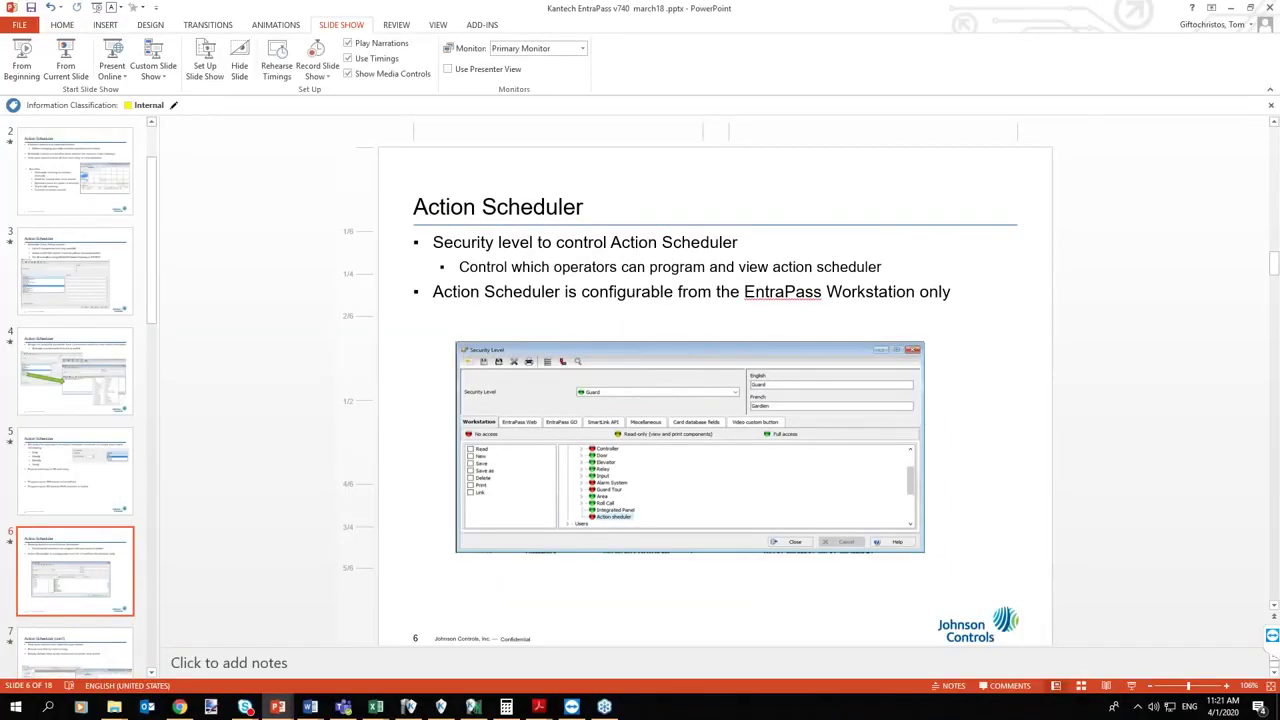
{"action": "key", "text": "super+d"}
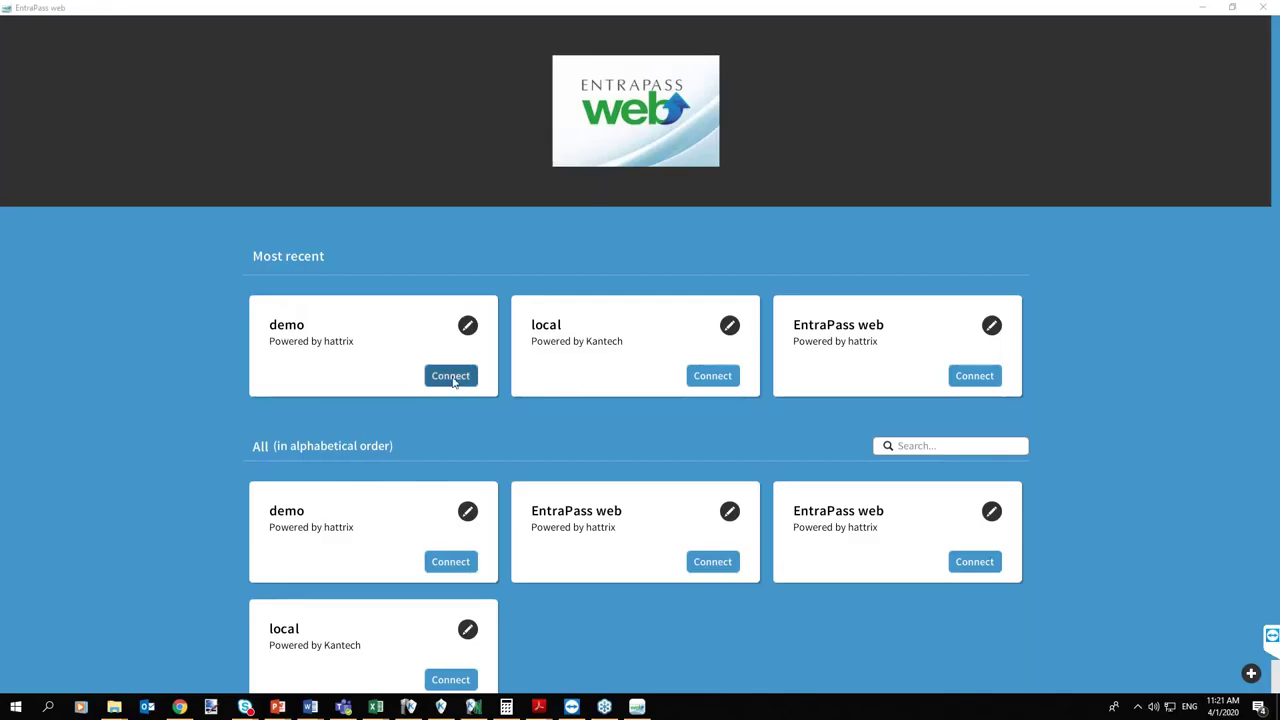
{"action": "left_click", "coordinate": [450, 375]}
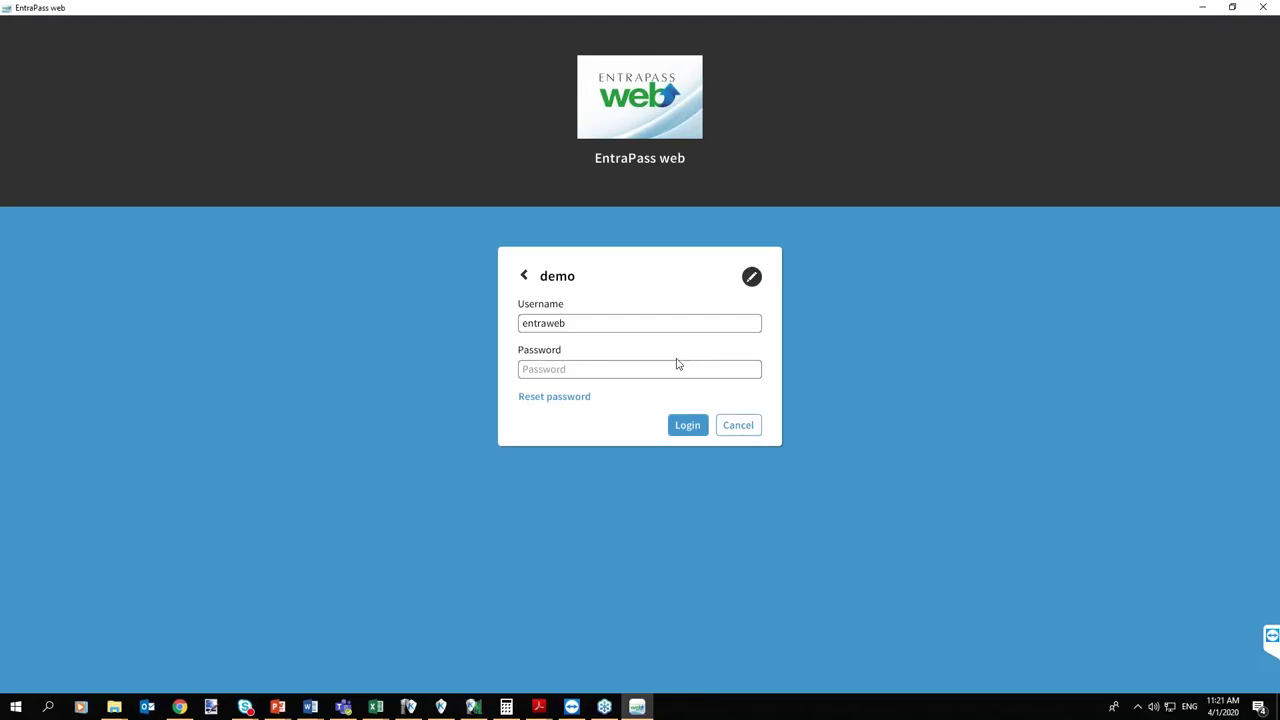
{"action": "double_click", "coordinate": [581, 320]}
{"action": "left_click", "coordinate": [589, 372]}
{"action": "type", "text": "••••••••"}
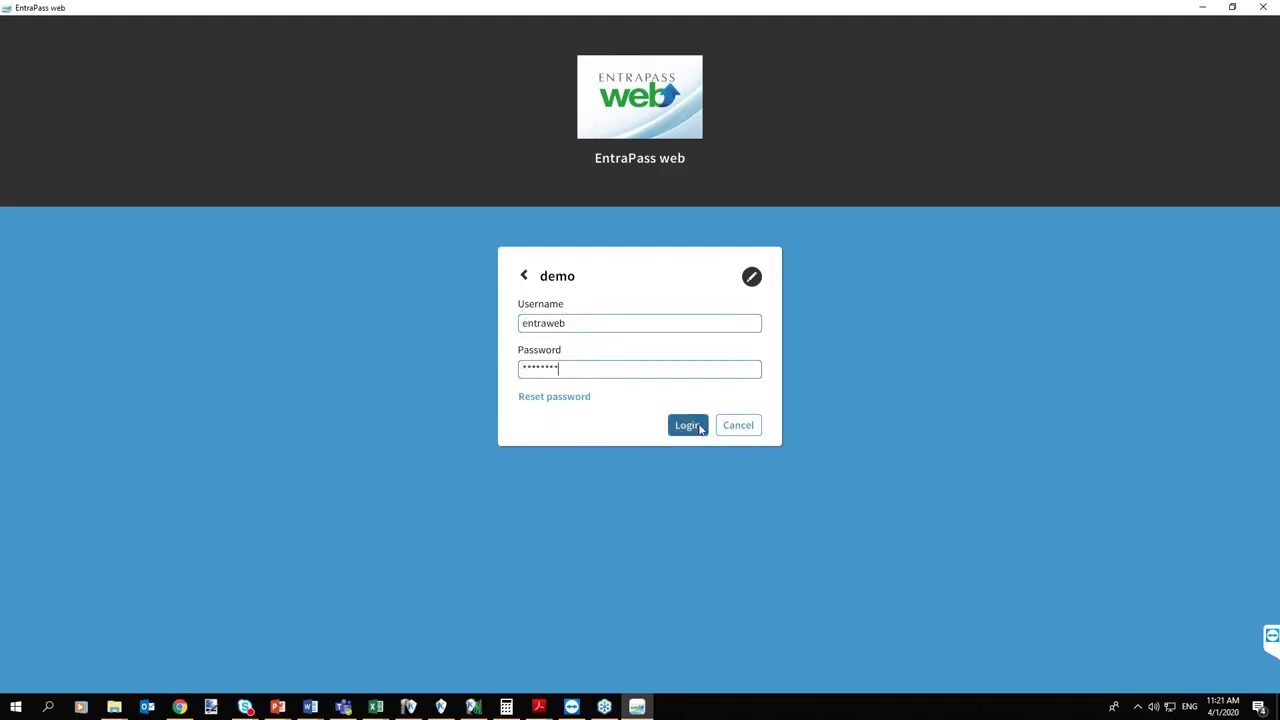
{"action": "left_click", "coordinate": [692, 426]}
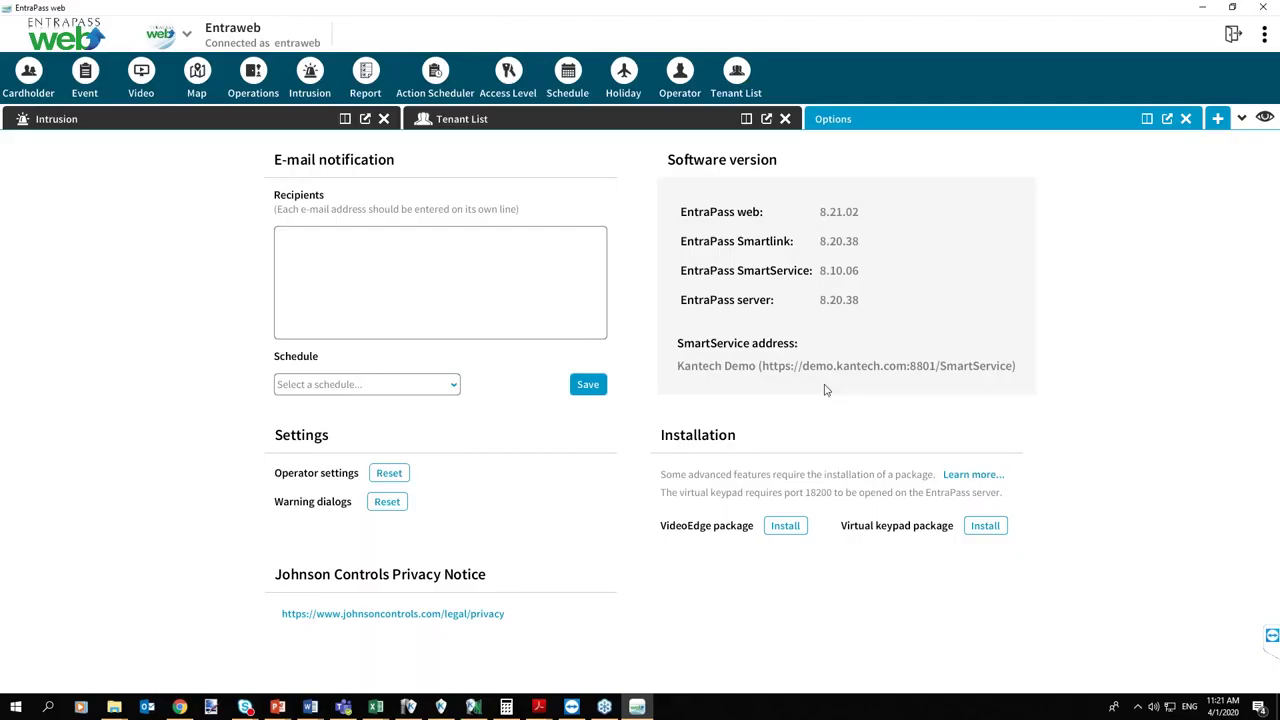
Show the Action Scheduler list and select the weekly Open Gym action for Office Door (01.03)
{"action": "left_click", "coordinate": [435, 78]}
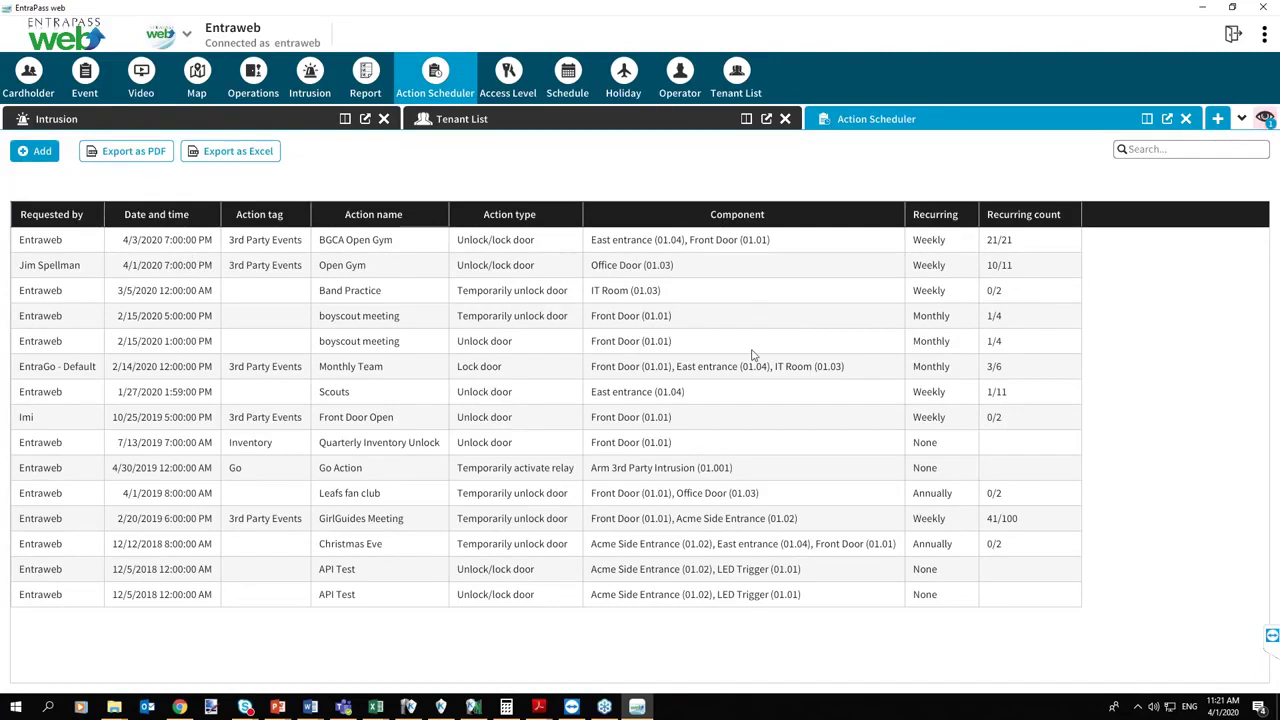
{"action": "left_click", "coordinate": [68, 274]}
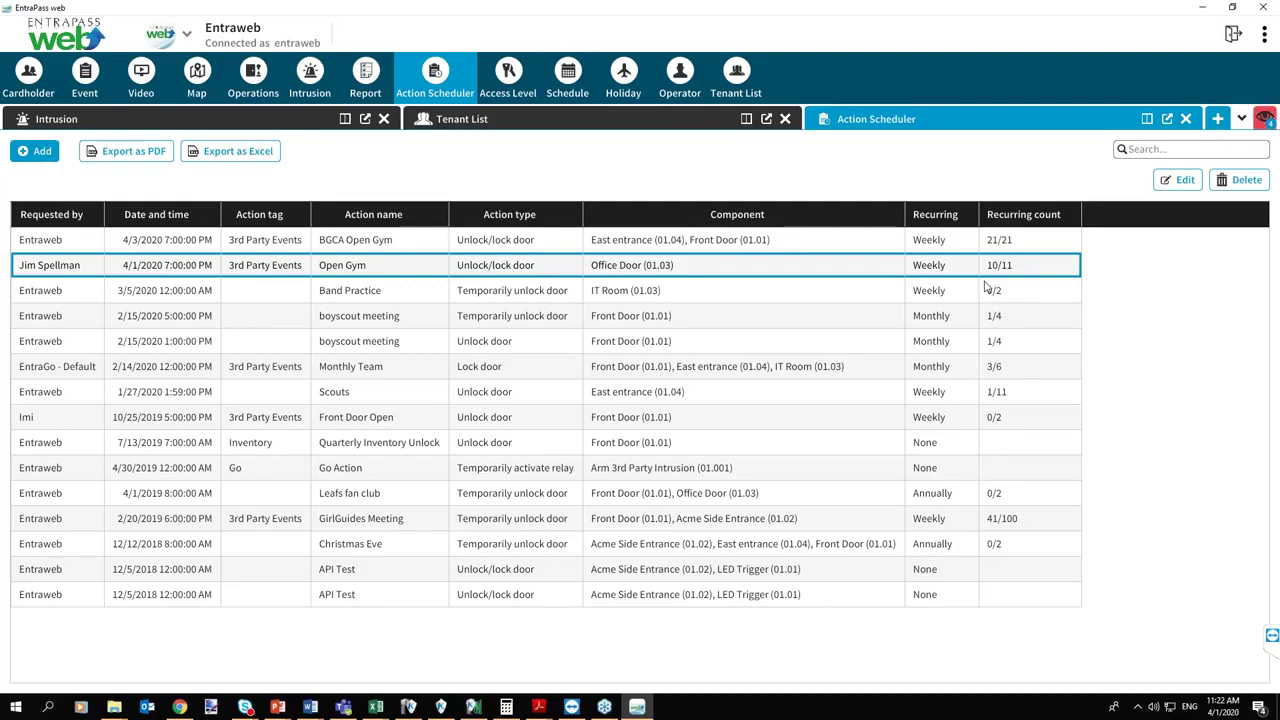
Examine the available action types in the form for adding an action, and cancel the new action
{"action": "left_click", "coordinate": [41, 157]}
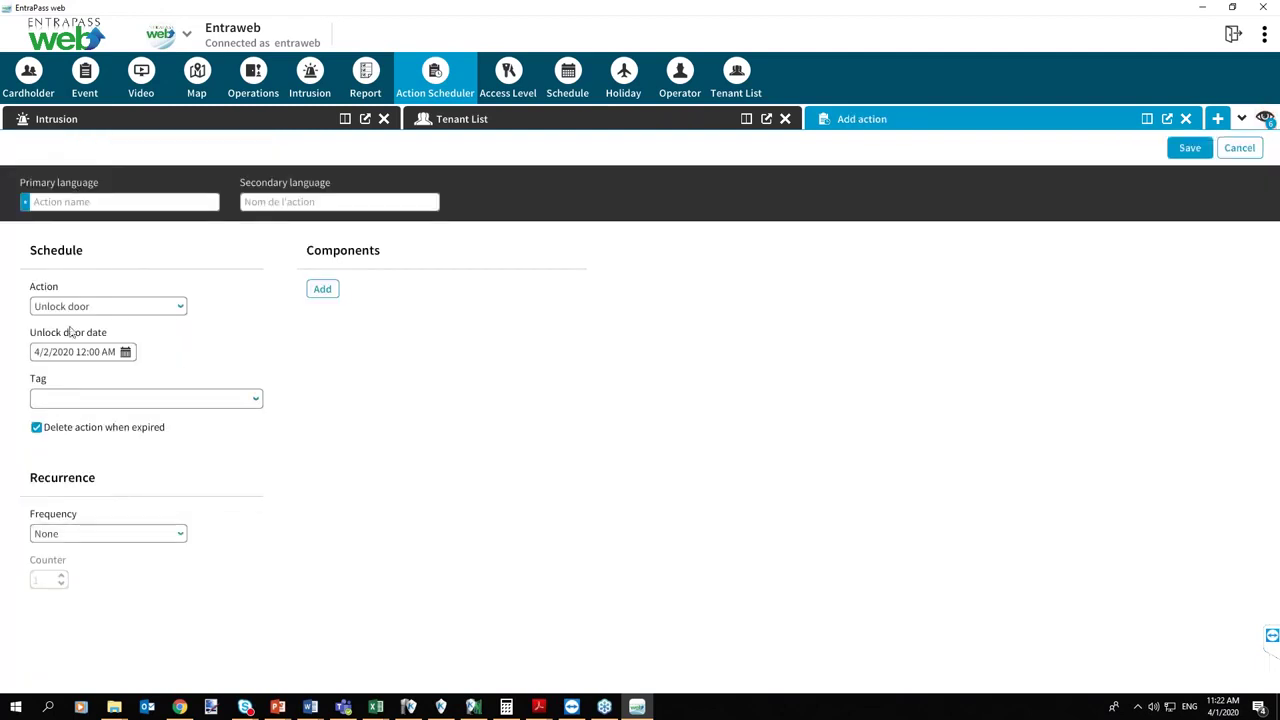
{"action": "left_click", "coordinate": [77, 396]}
{"action": "left_click", "coordinate": [180, 307]}
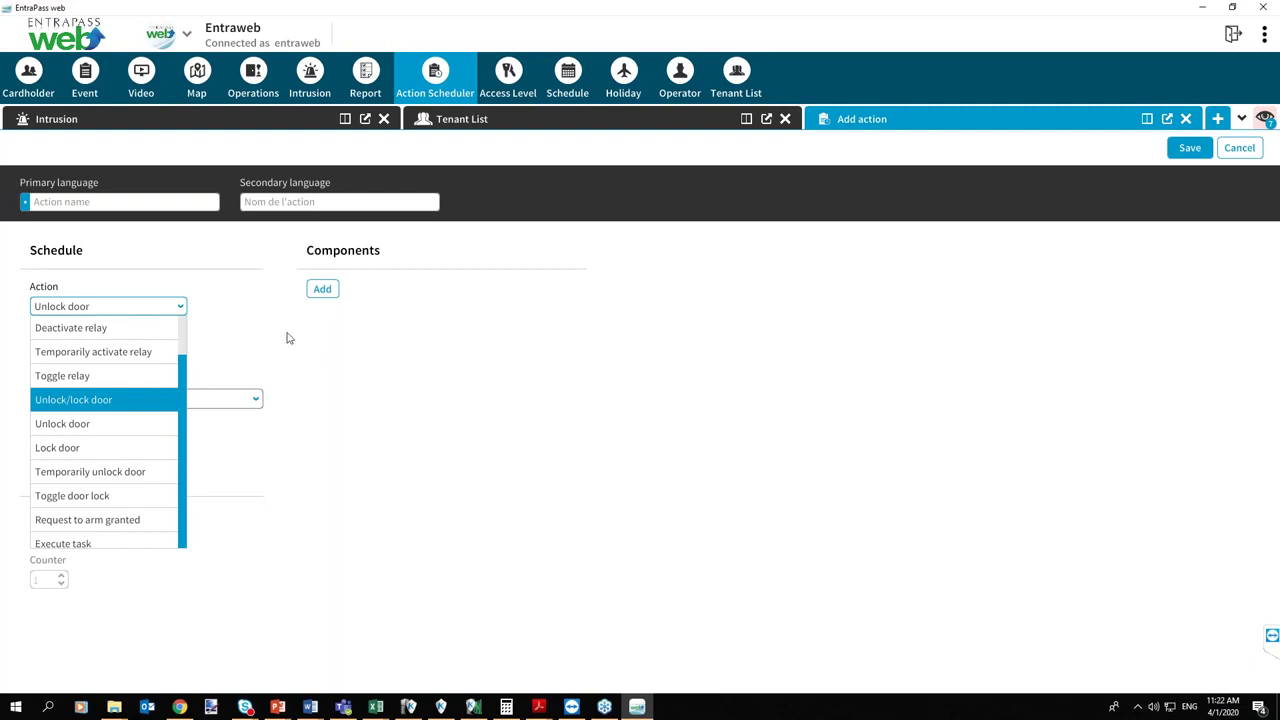
{"action": "left_click", "coordinate": [362, 462]}
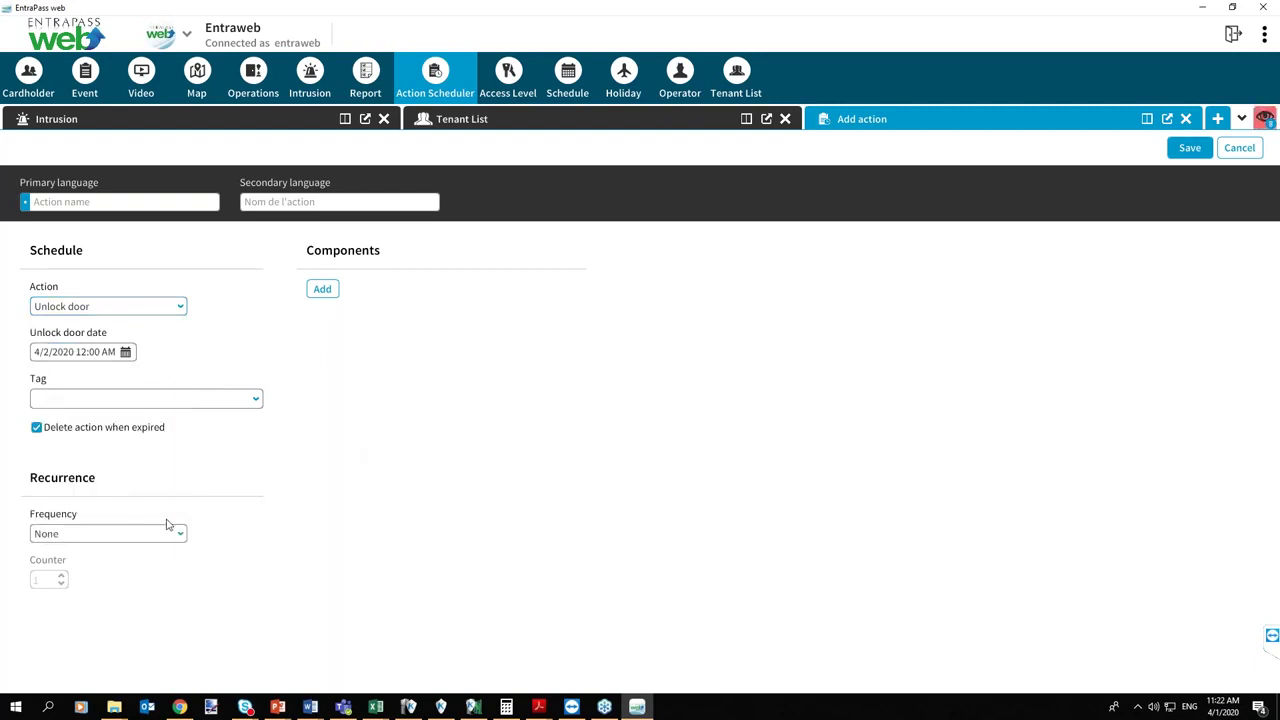
{"action": "left_click", "coordinate": [1249, 152]}
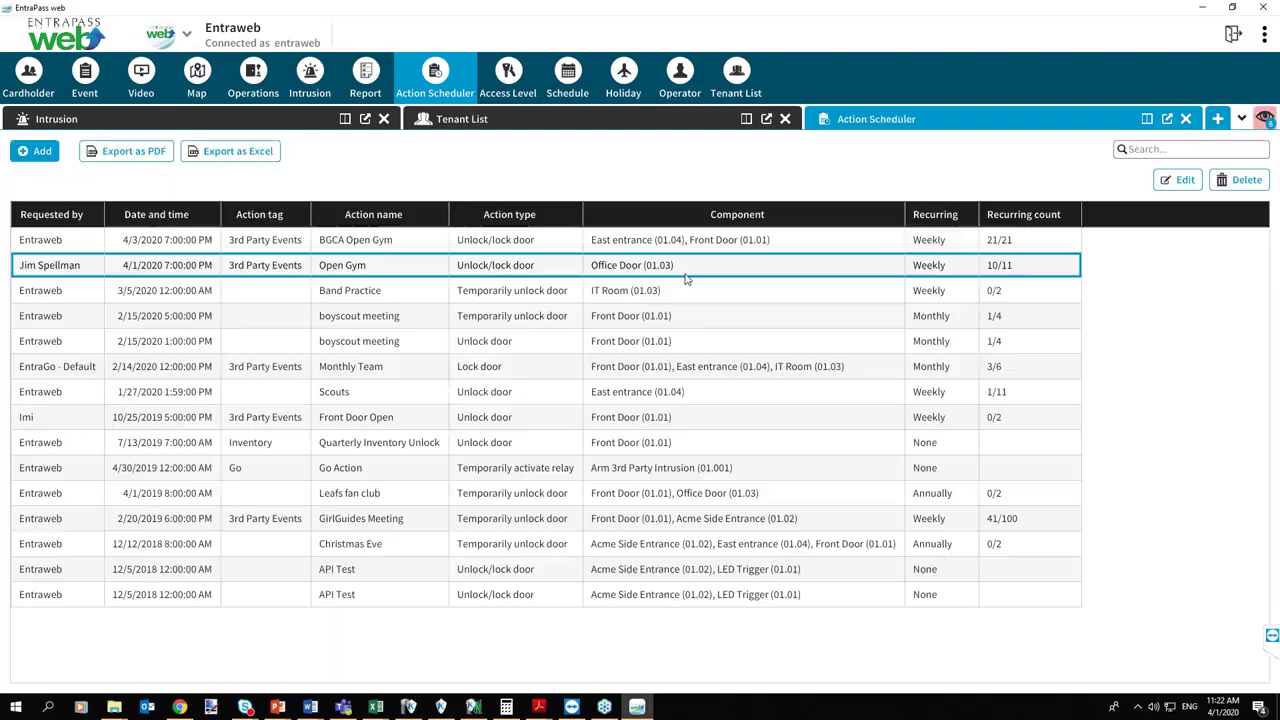